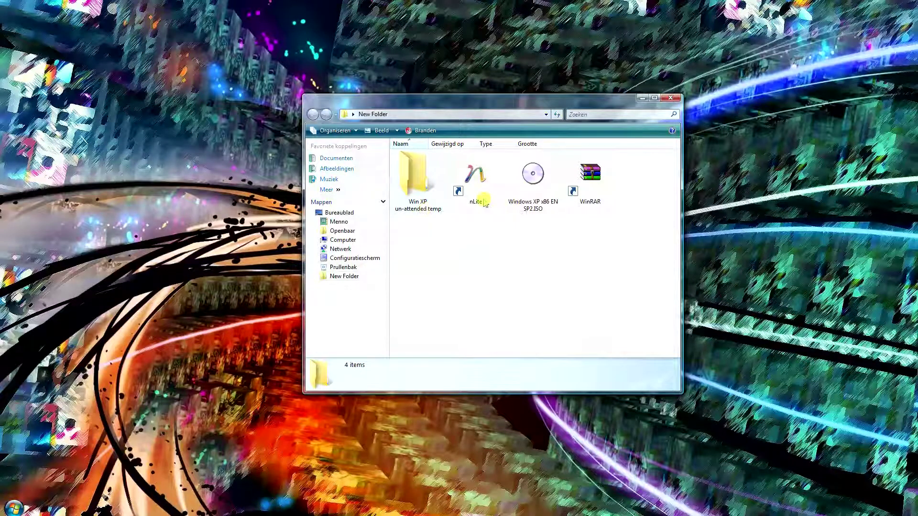
Inspect the details of the nLite shortcut, Win XP folder, XP ISO and WinRAR shortcut.
left_click(478, 195)
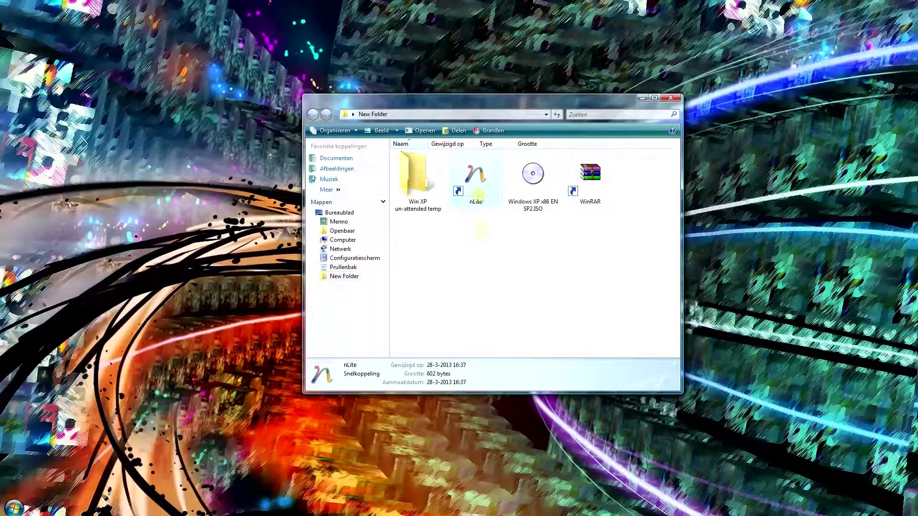
left_click(489, 239)
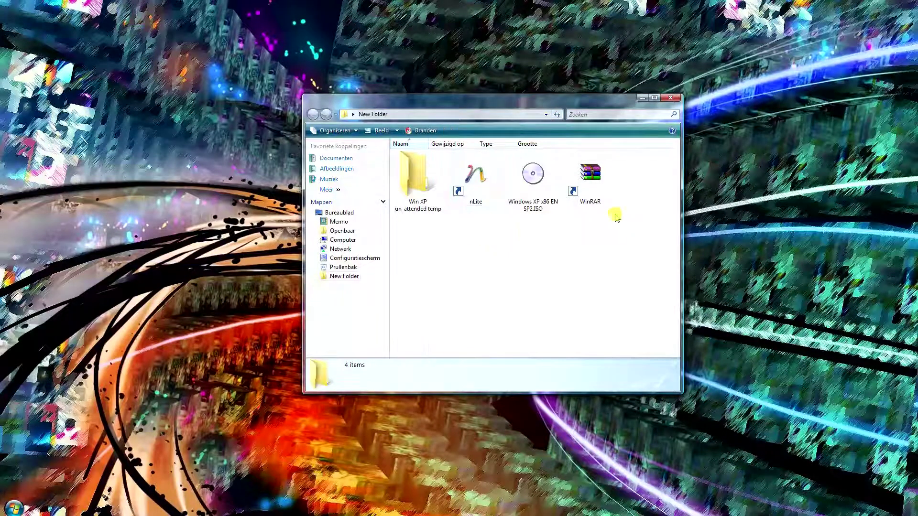
left_click(412, 184)
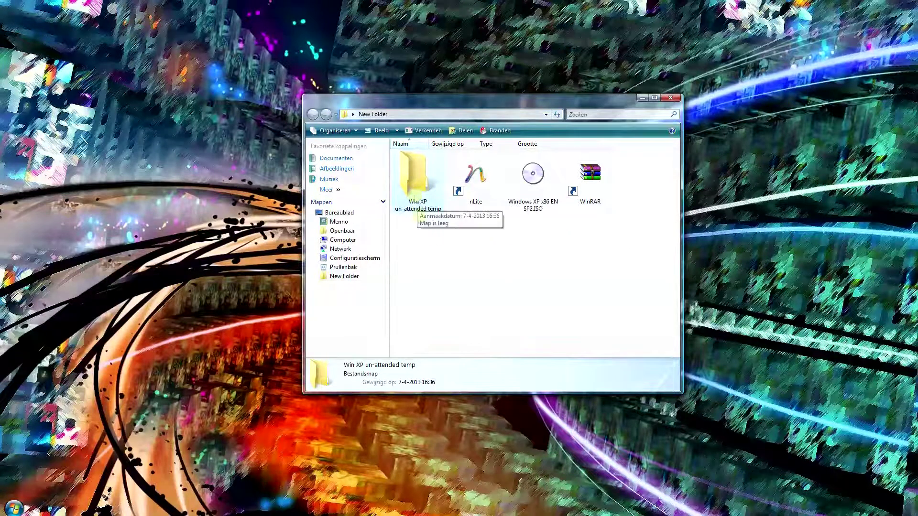
left_click(477, 237)
left_click(479, 184)
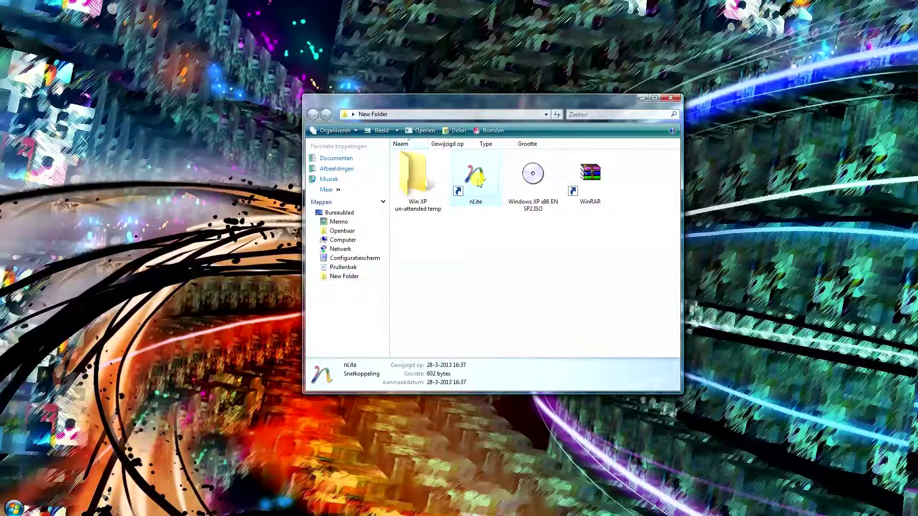
left_click(504, 241)
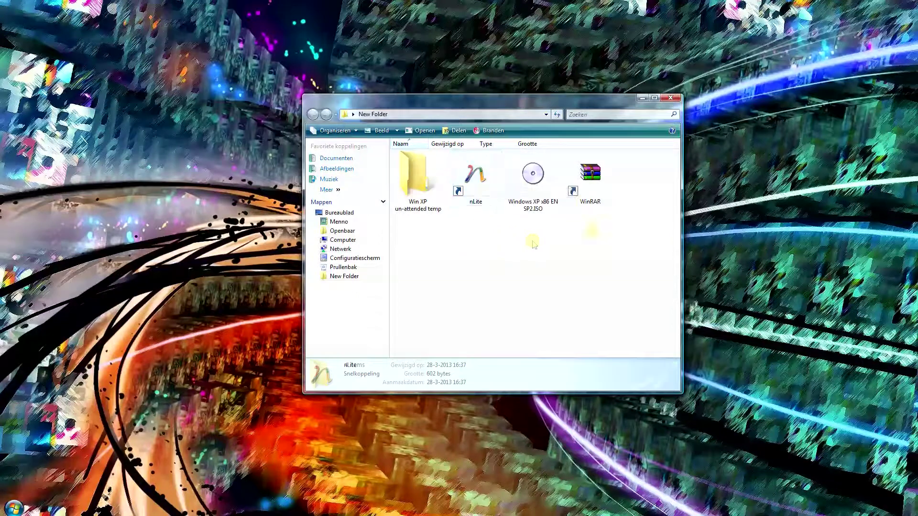
left_click(539, 183)
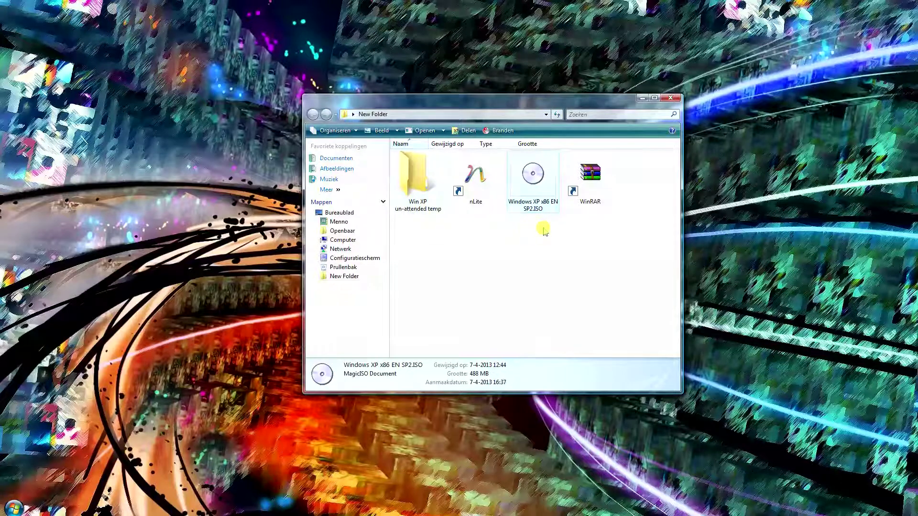
left_click(545, 231)
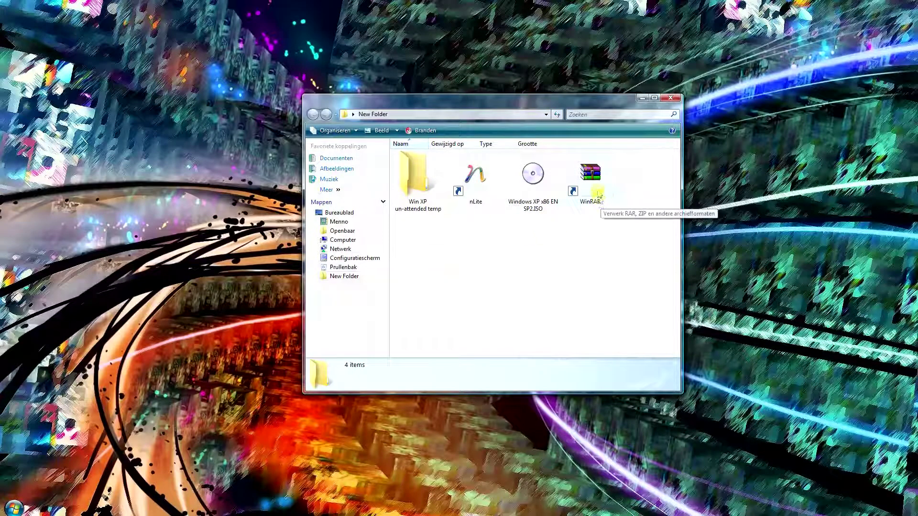
left_click(593, 176)
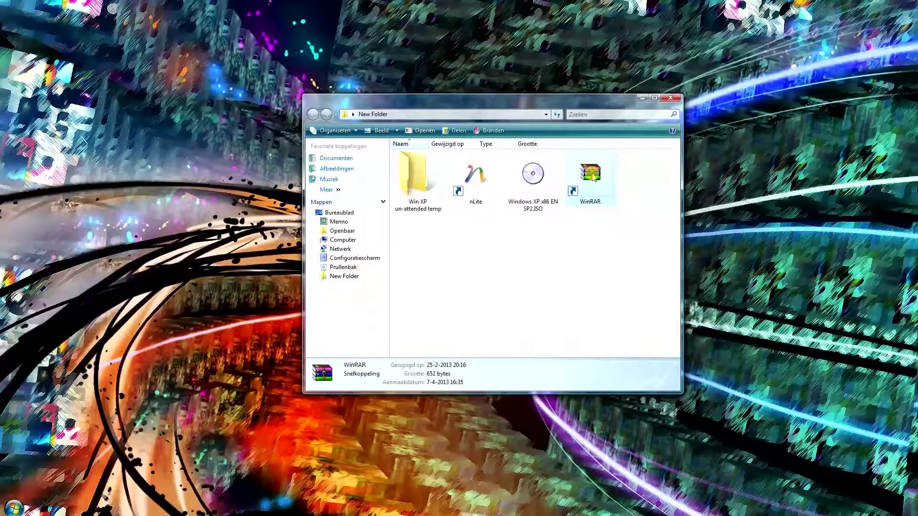
left_click(572, 249)
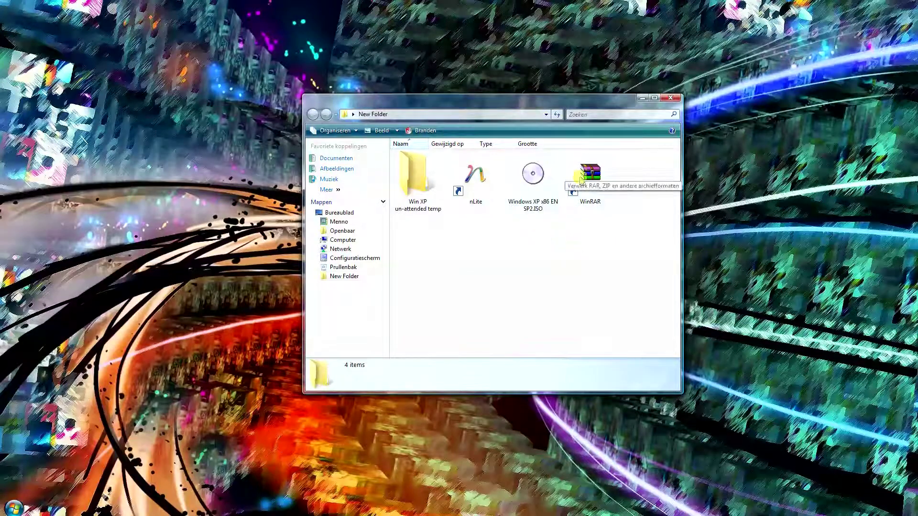
right_click(535, 176)
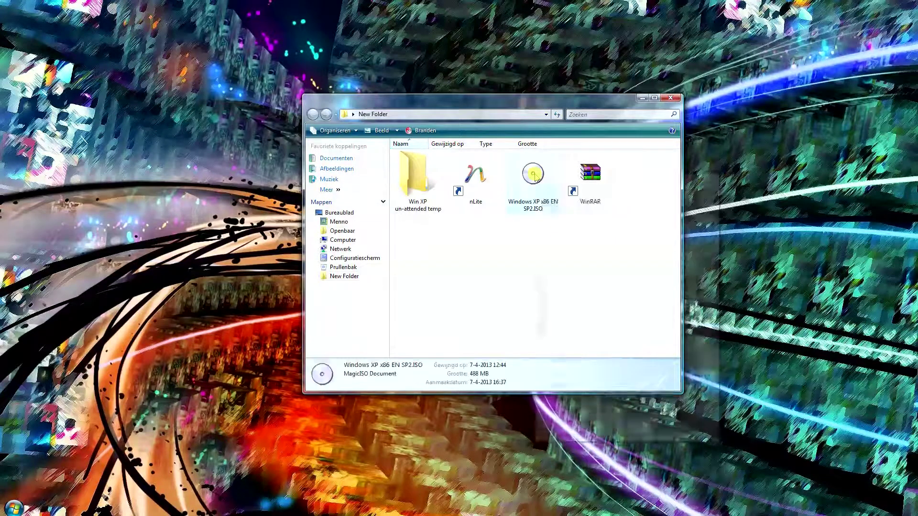
left_click(501, 266)
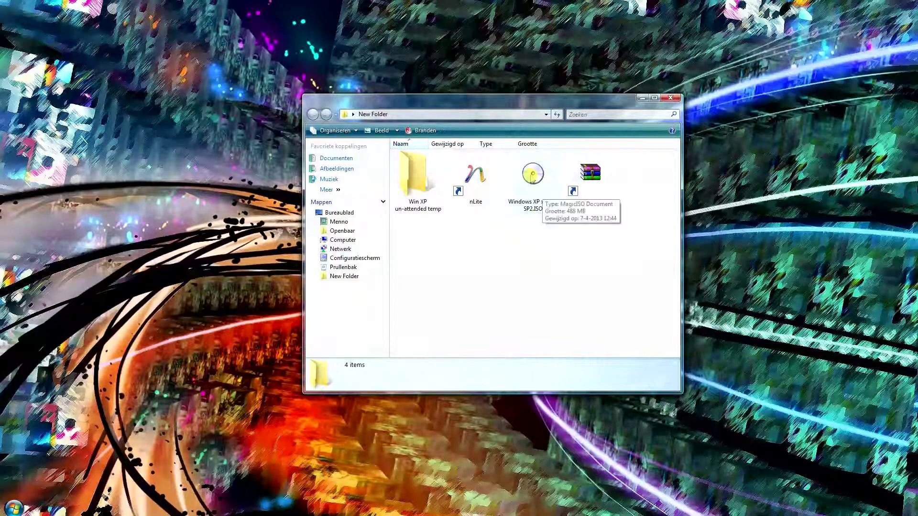
key("Home")
left_click(553, 241)
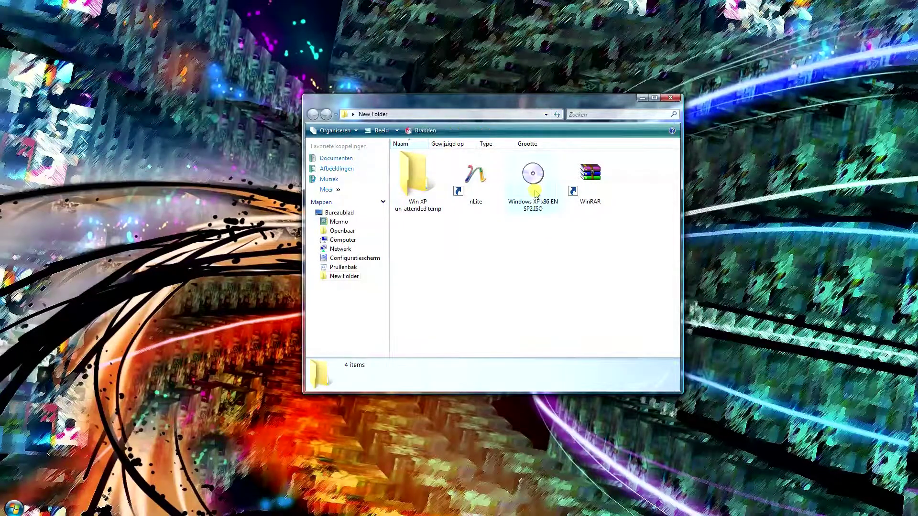
Extract Windows XP x86 EN SP2.ISO with Bestanden uitpakken into Win XP un-attended temp.
right_click(536, 193)
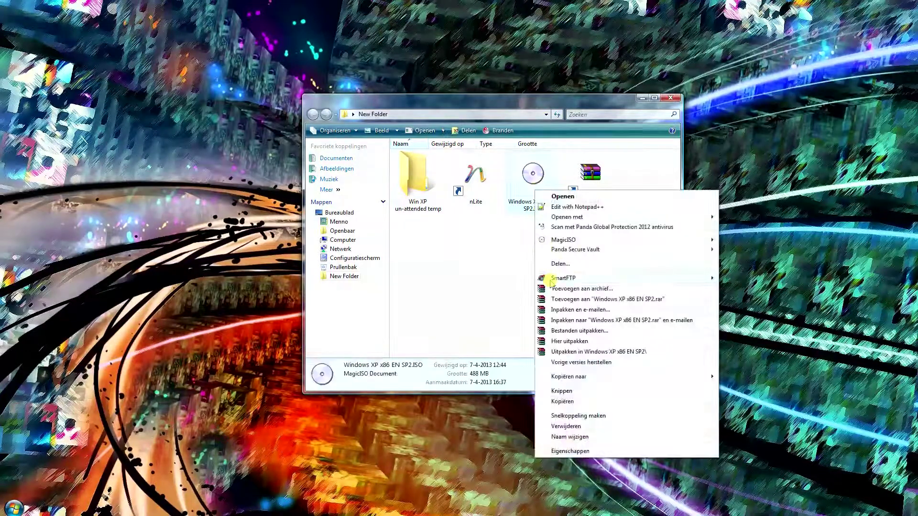
left_click(569, 331)
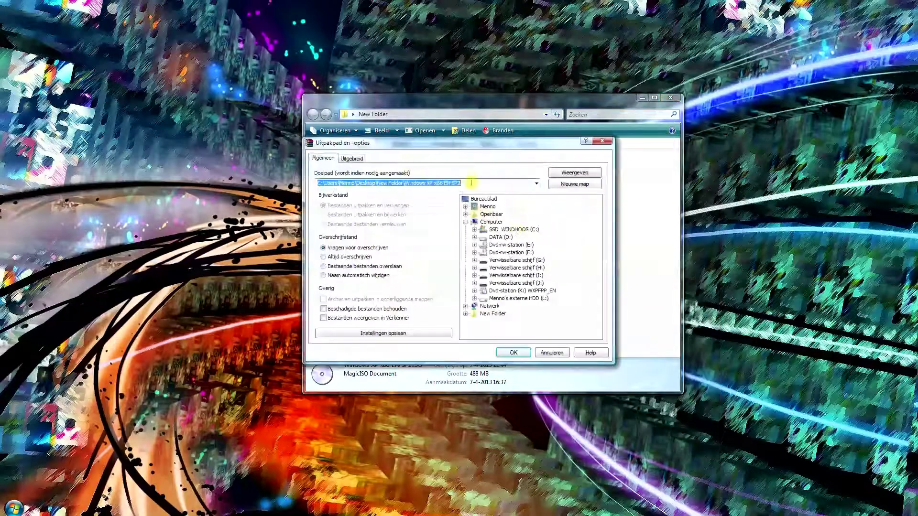
left_click(465, 313)
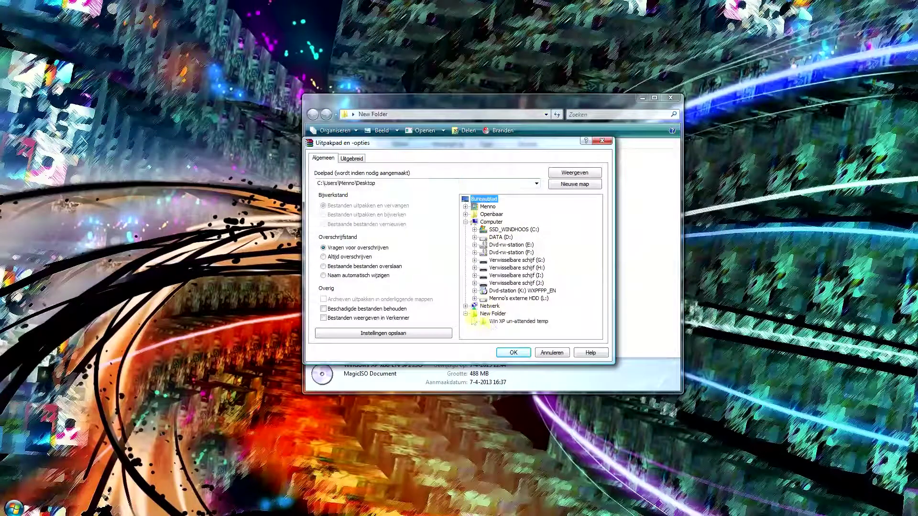
left_click(497, 321)
left_click(513, 352)
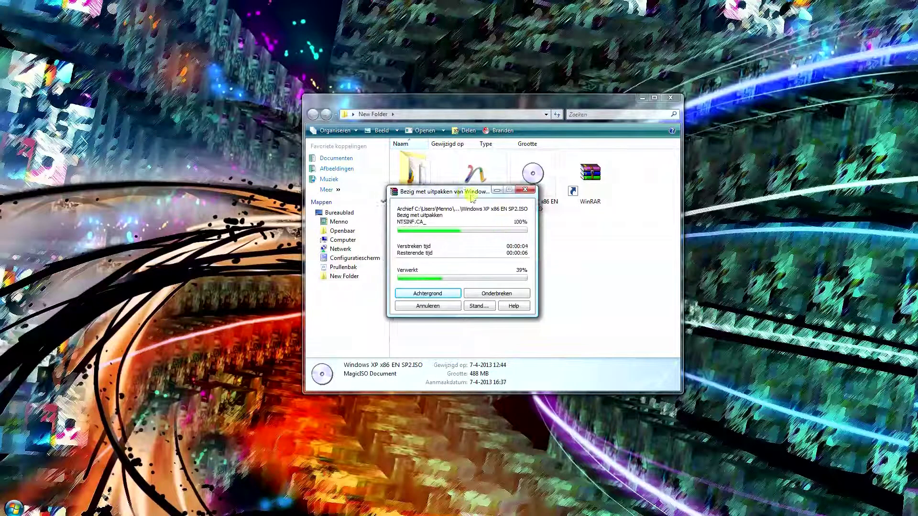
left_click_drag(462, 191, 462, 238)
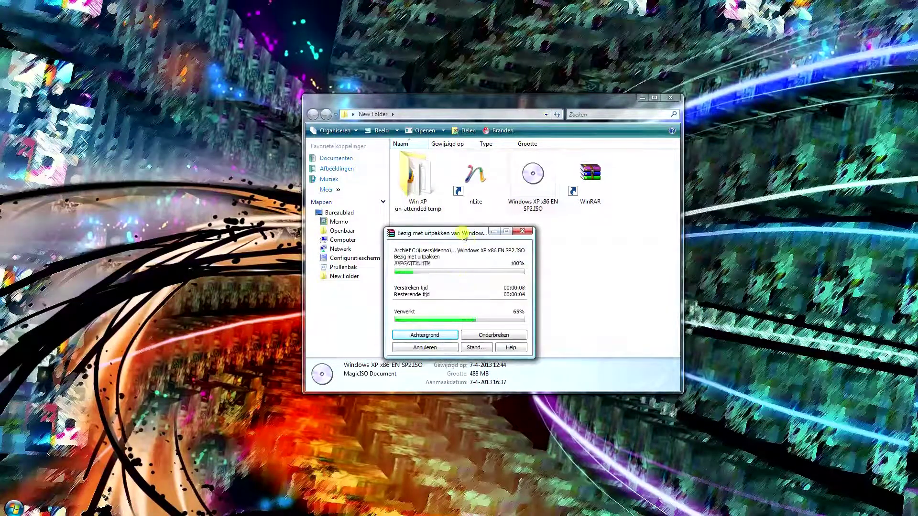
left_click_drag(462, 235, 488, 224)
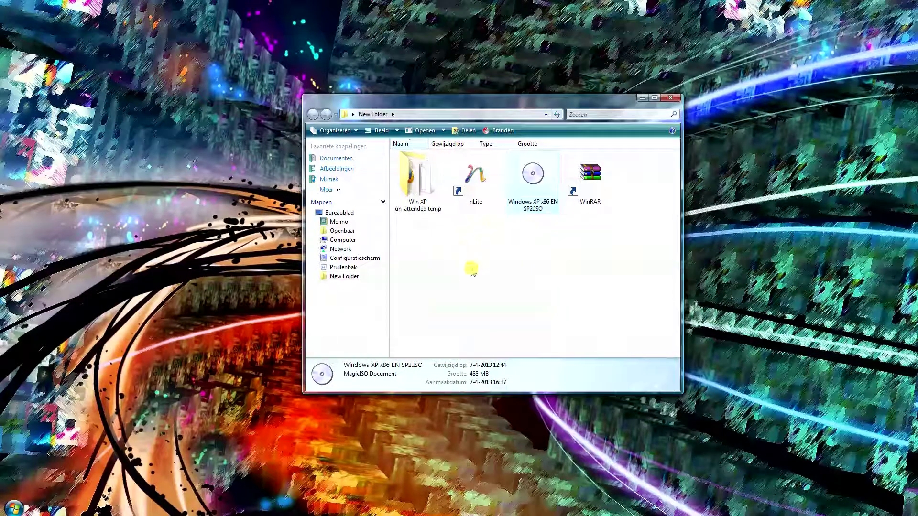
left_click(472, 268)
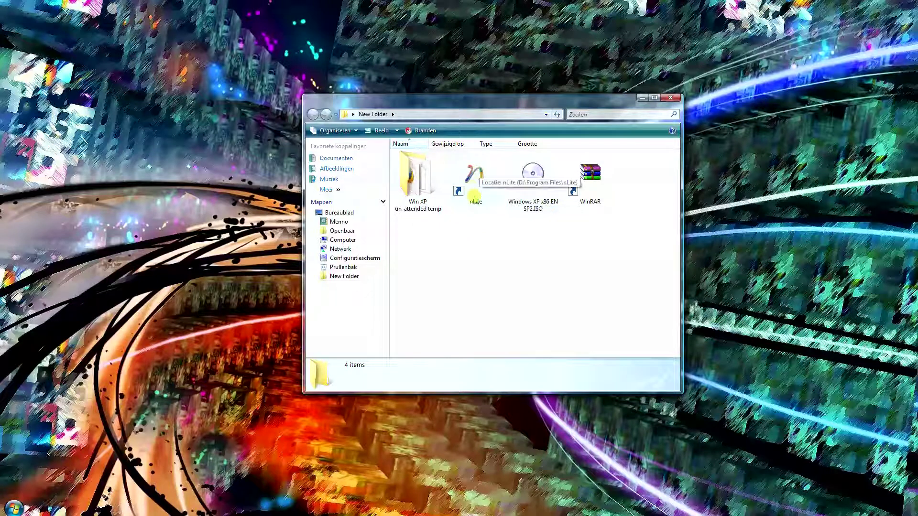
Launch nLite and set the wizard language to English.
left_click(473, 181)
double_click(480, 180)
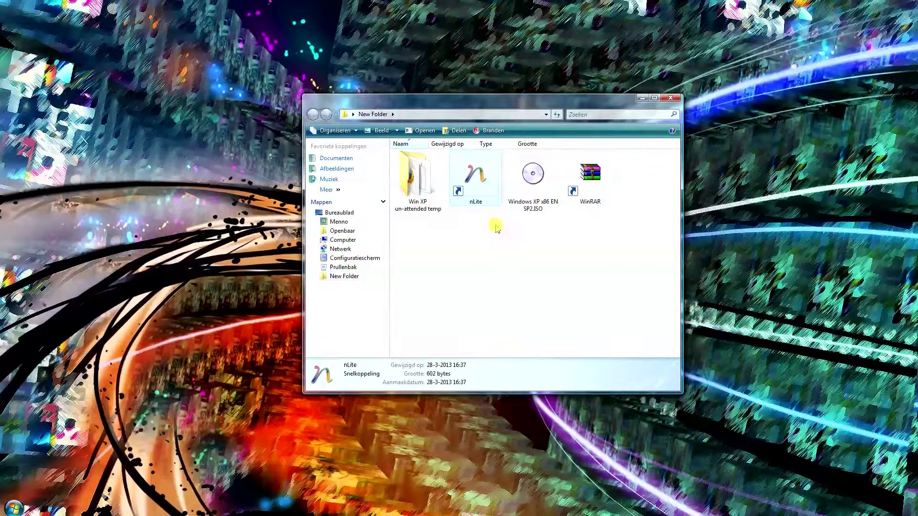
left_click(435, 265)
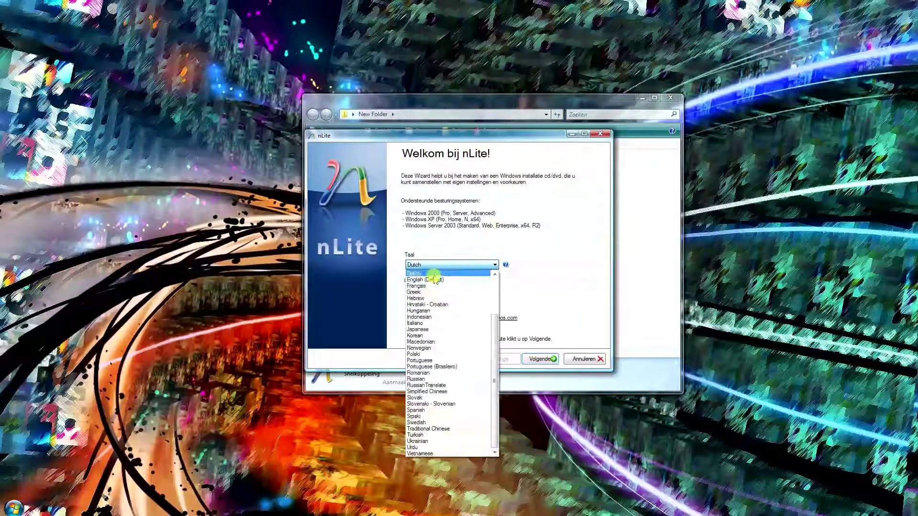
left_click(433, 282)
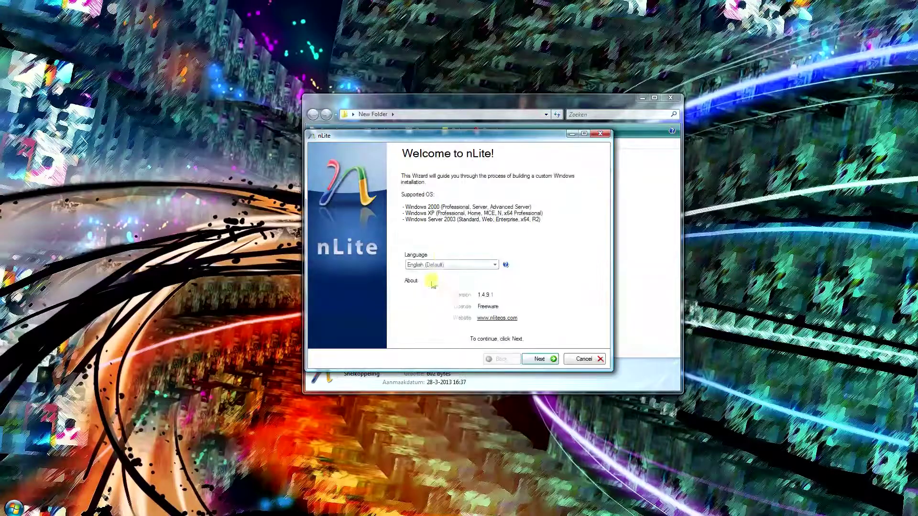
left_click(540, 359)
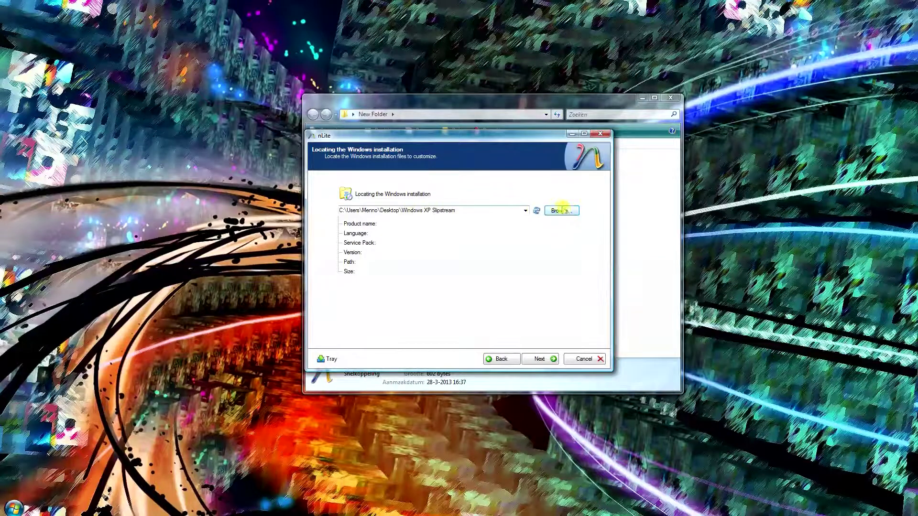
Load the Windows XP Professional files from the Win XP un-attended temp folder.
left_click(562, 210)
left_click(396, 283)
left_click(401, 292)
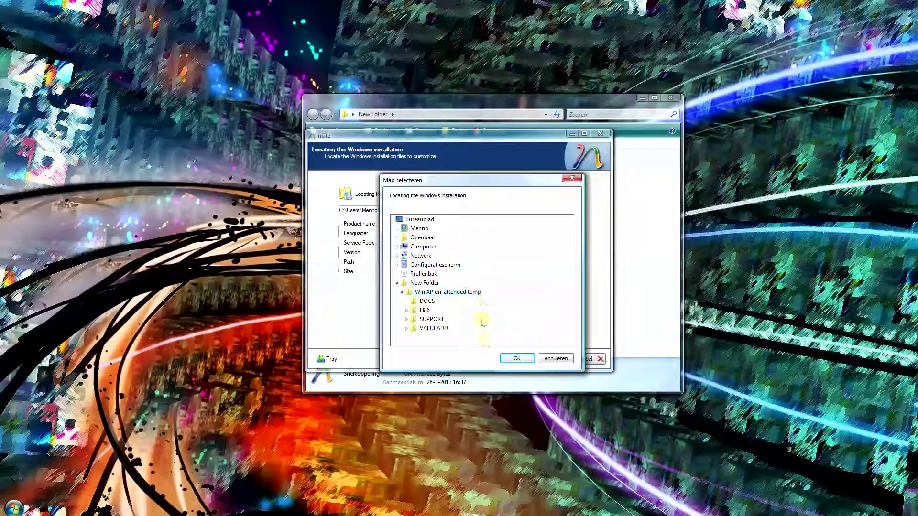
left_click(517, 358)
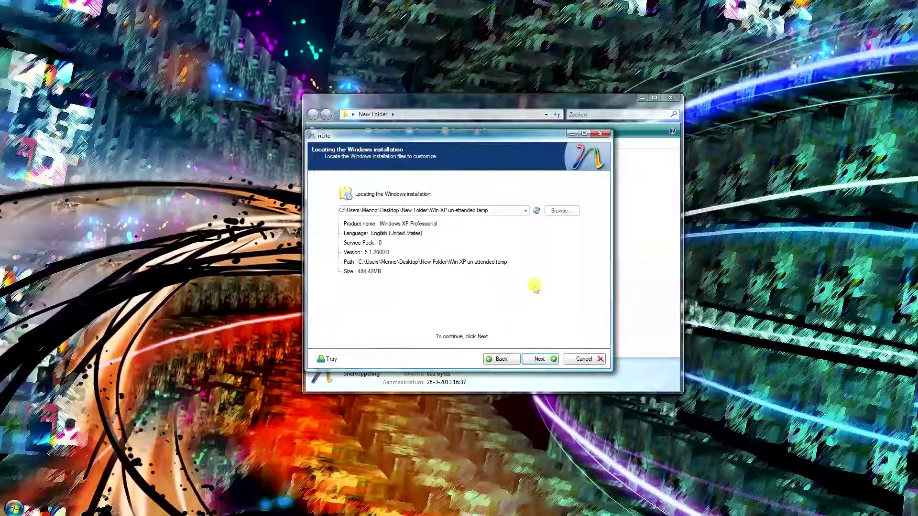
left_click(537, 359)
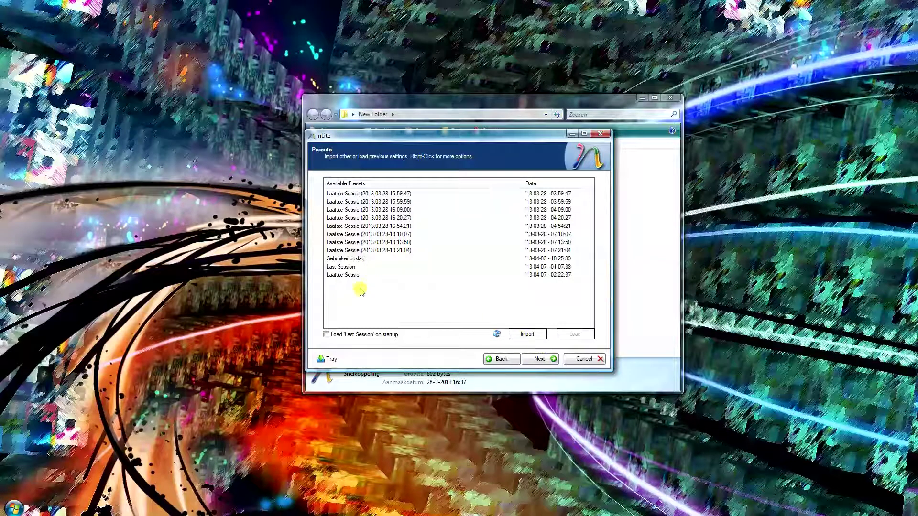
Skip the presets and select the Unattended and Bootable ISO tasks.
left_click_drag(360, 290, 355, 191)
left_click(353, 290)
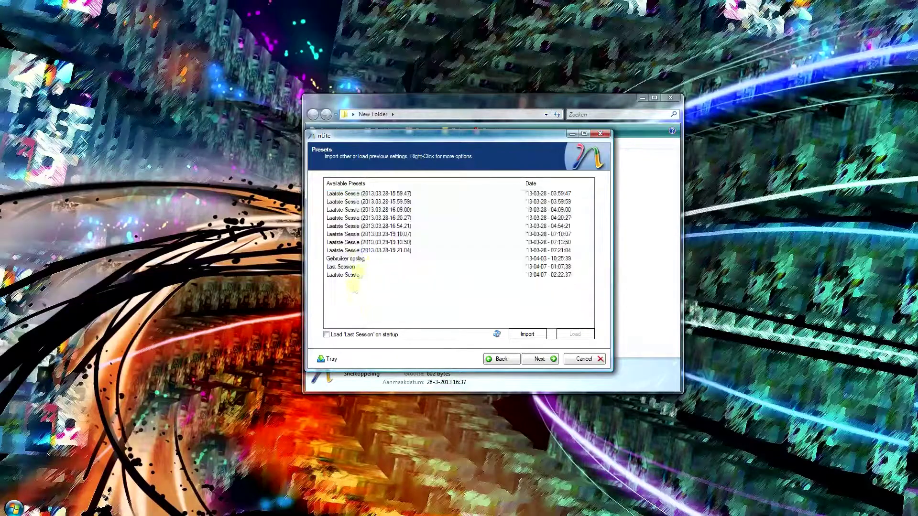
left_click(543, 361)
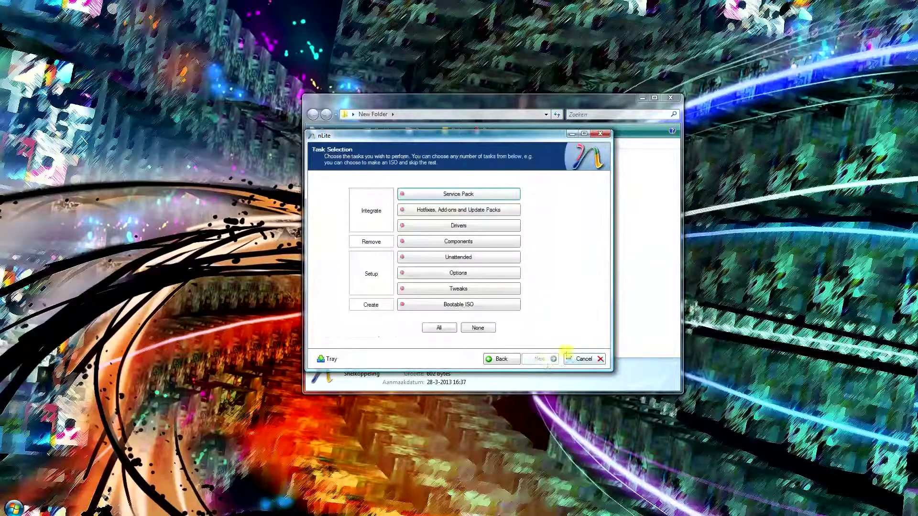
left_click(460, 259)
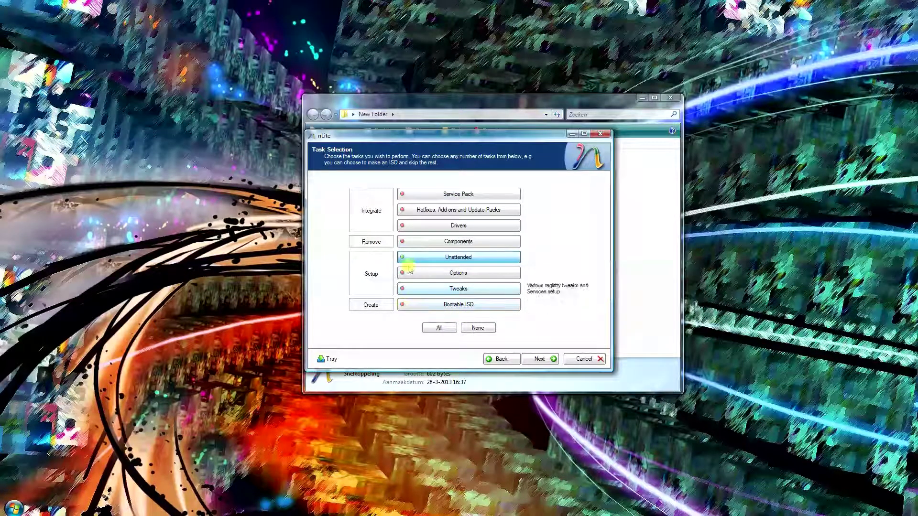
left_click(403, 307)
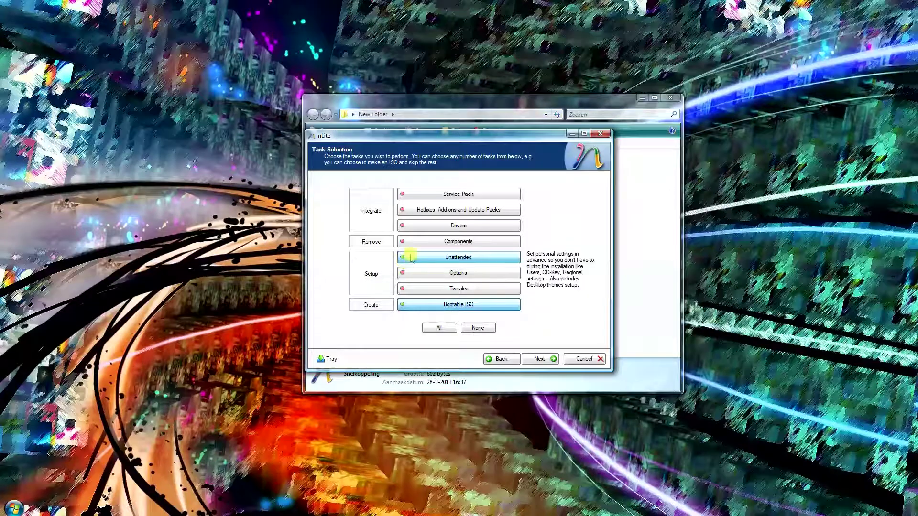
left_click(544, 361)
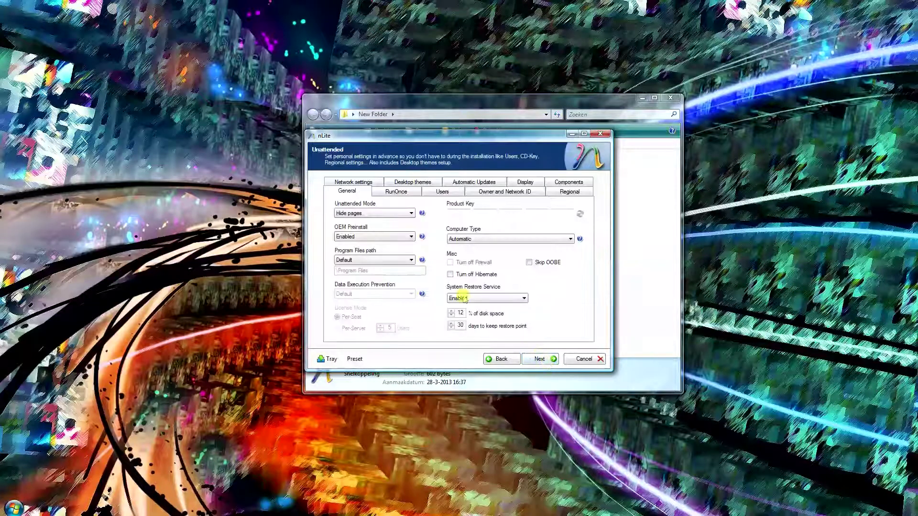
Set Unattended Mode to Fully automated, tick Skip OOBE, and keep computer type Automatic.
left_click(388, 213)
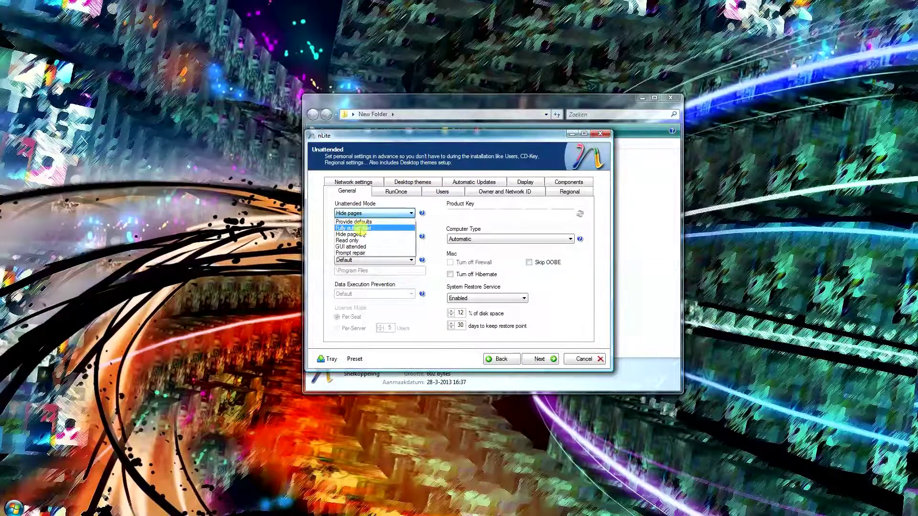
left_click(362, 228)
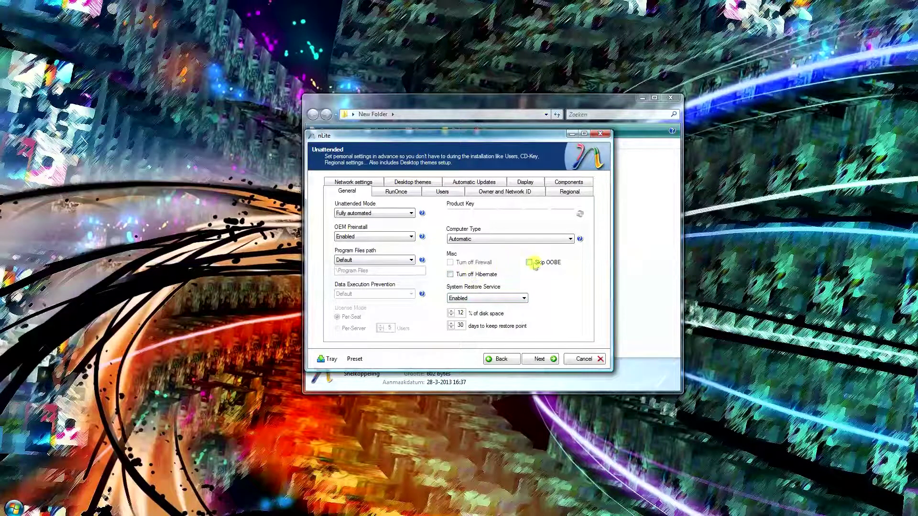
left_click(530, 263)
left_click(559, 240)
left_click(493, 246)
left_click(452, 214)
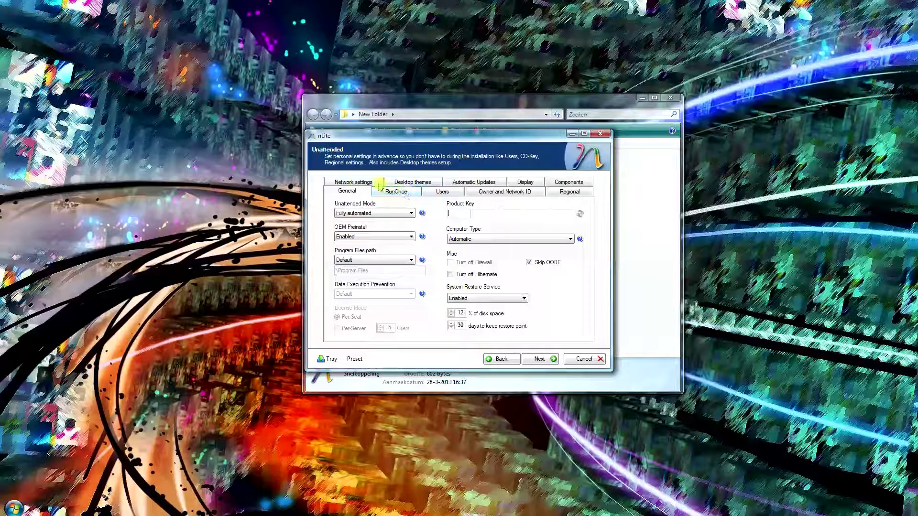
Review the RunOnce, Users and Owner tabs, ending on the Regional settings.
left_click(567, 192)
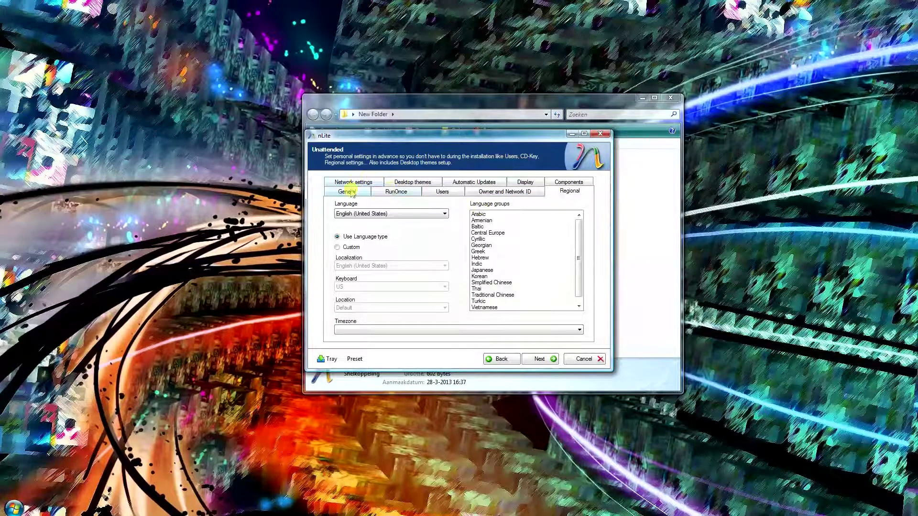
left_click(351, 192)
left_click(399, 192)
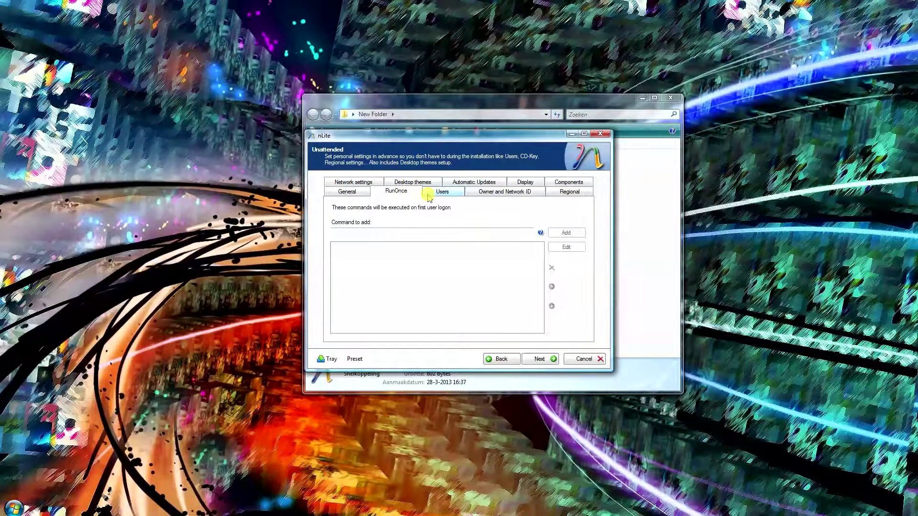
left_click(441, 192)
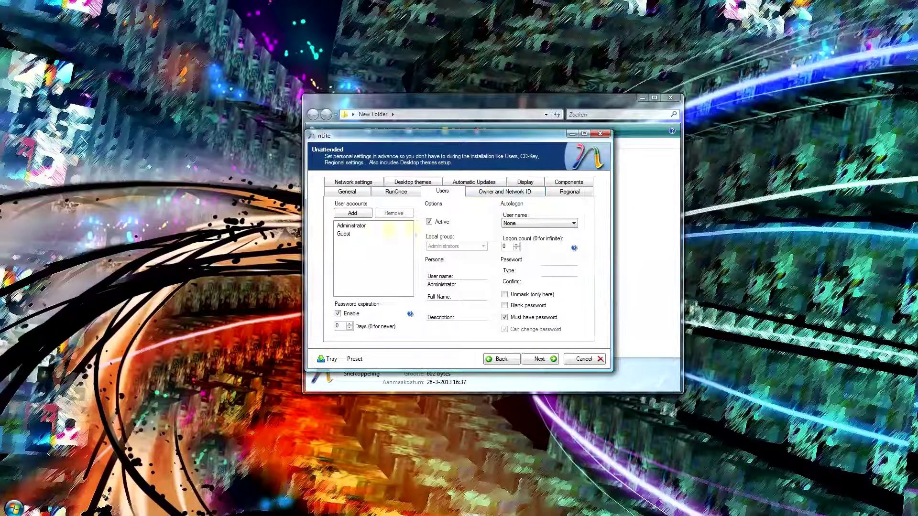
left_click(361, 226)
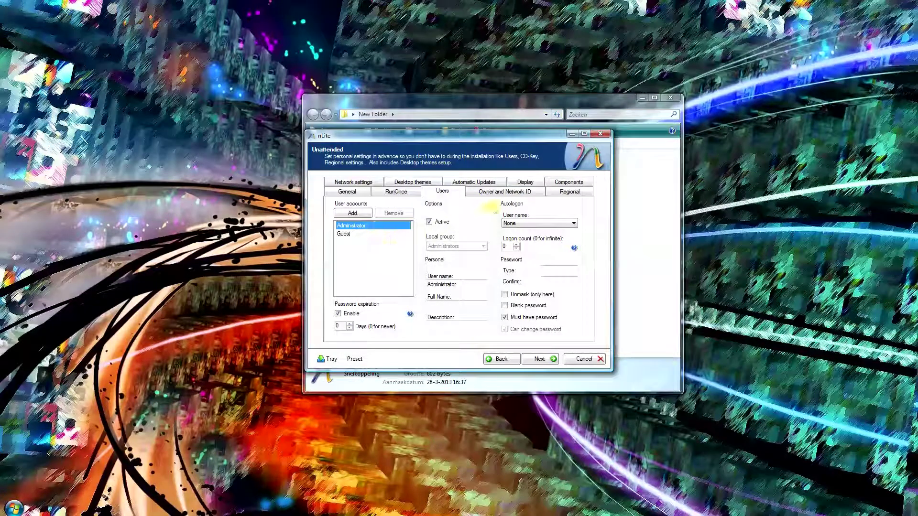
left_click(503, 193)
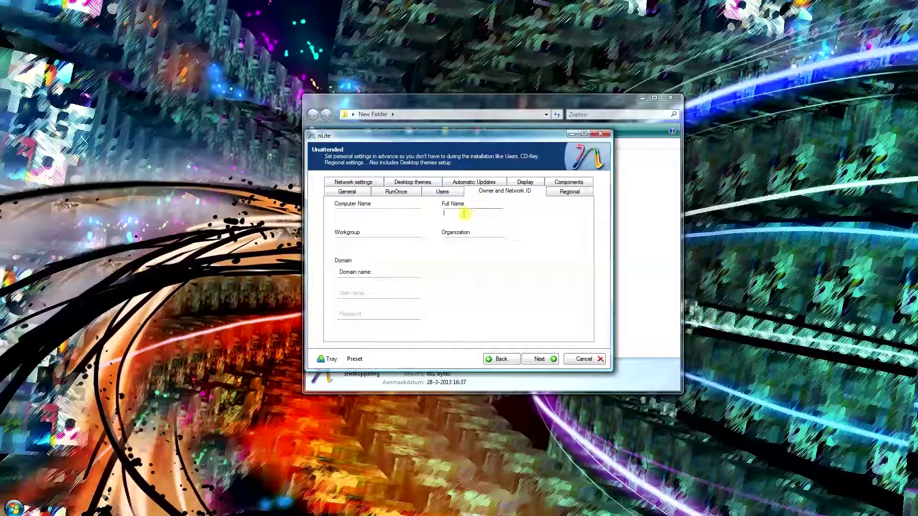
left_click(457, 242)
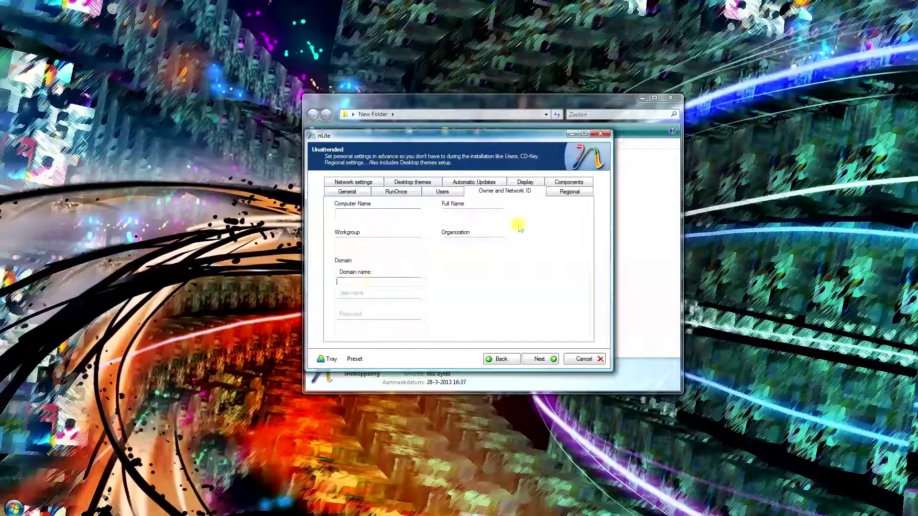
left_click(567, 192)
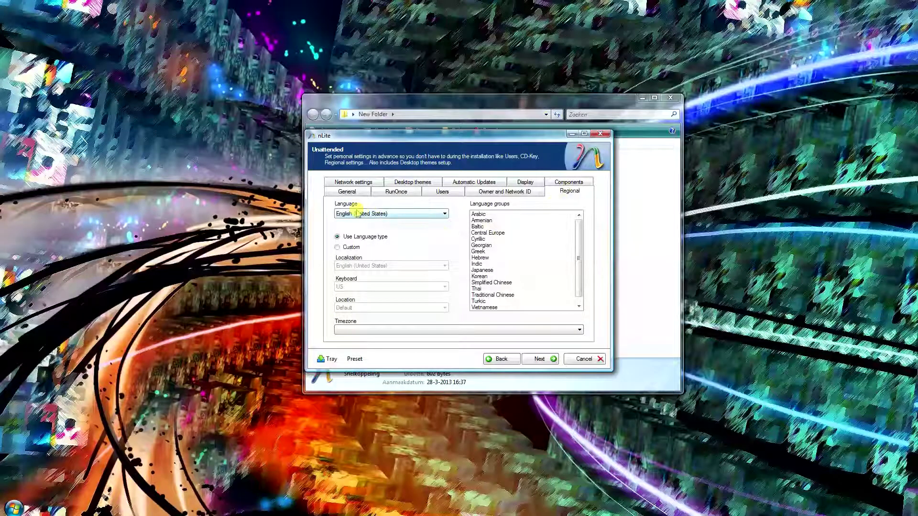
Keep English (United States) as language and switch to custom regional settings with US keyboard.
left_click(358, 214)
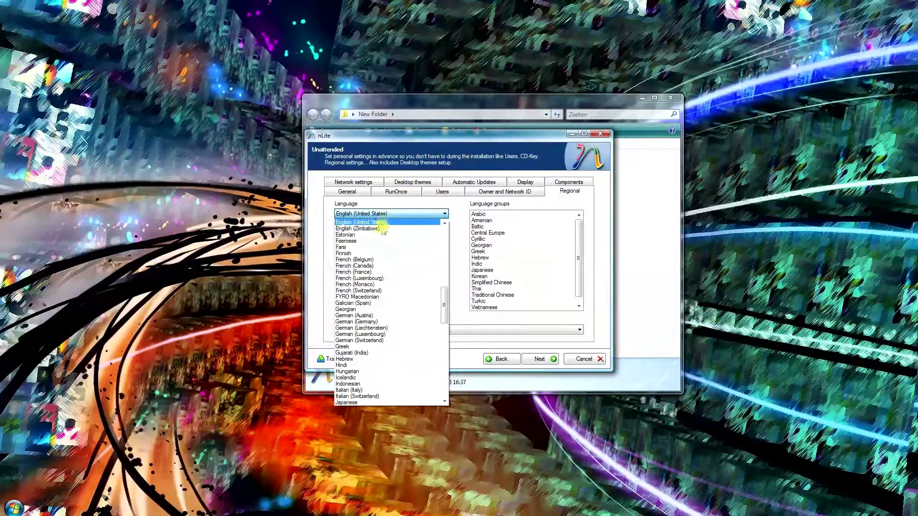
left_click(410, 222)
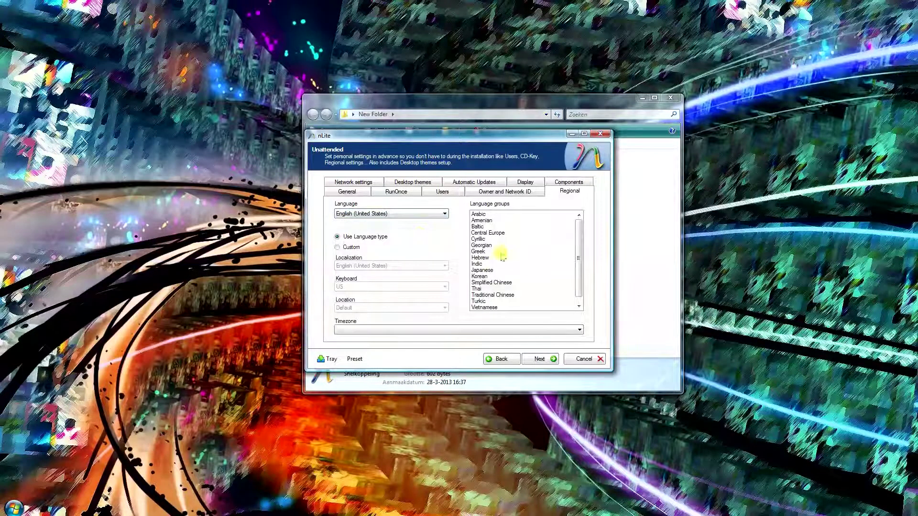
left_click(445, 214)
left_click_drag(444, 303, 449, 245)
left_click(459, 256)
left_click(337, 247)
left_click(366, 287)
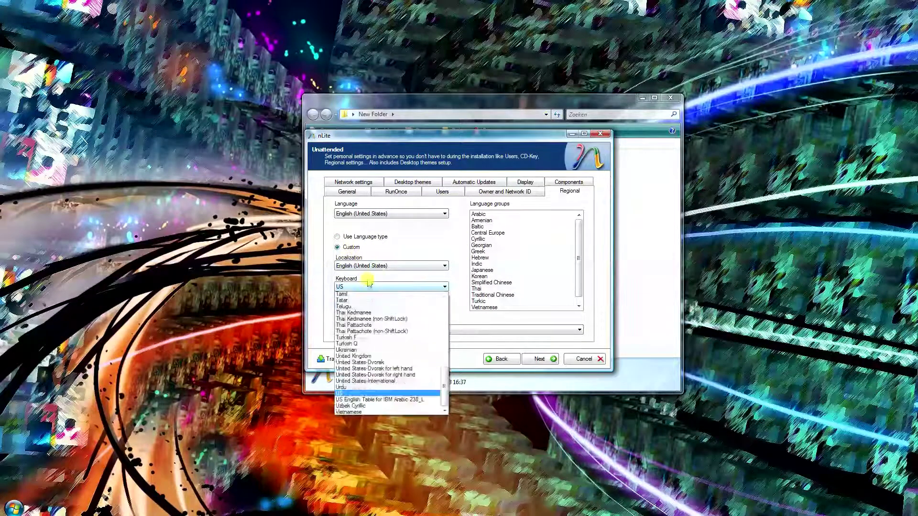
left_click(369, 290)
Set the location to Netherlands.
left_click(395, 308)
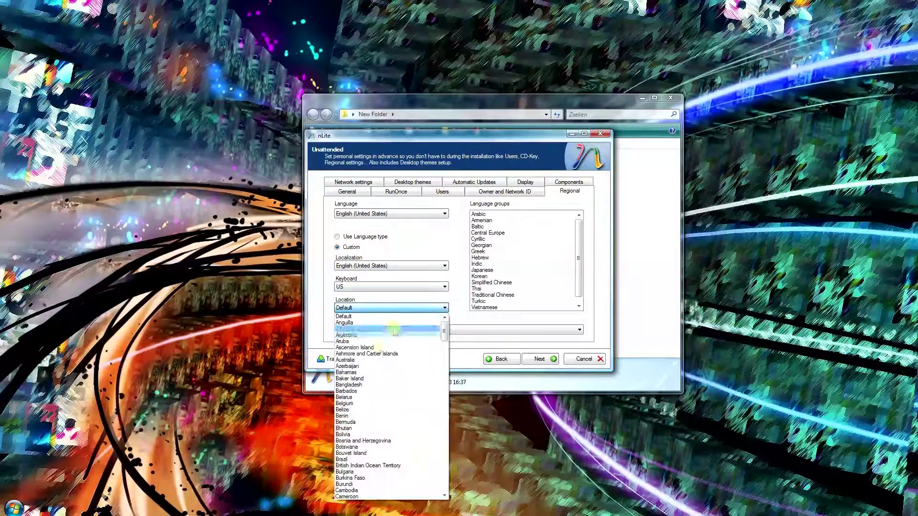
scroll(374, 425, "down", 2)
scroll(373, 427, "down", 3)
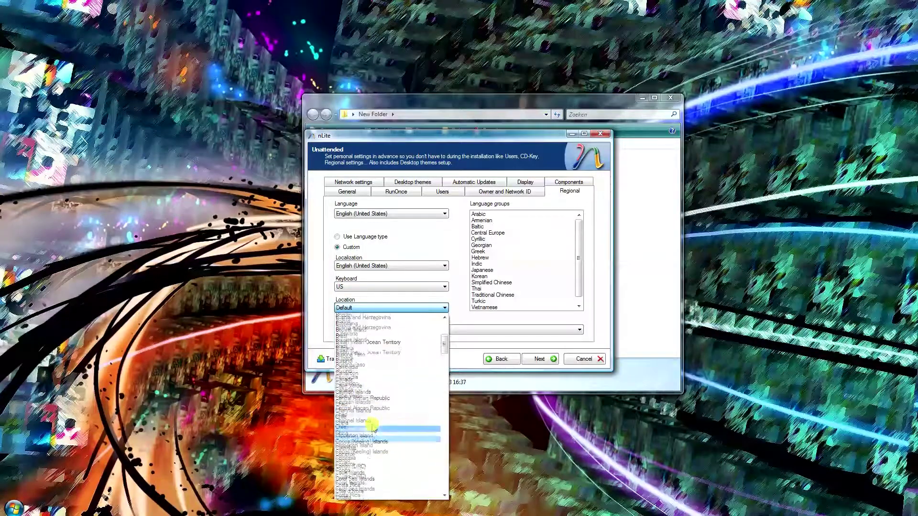
scroll(373, 430, "down", 2)
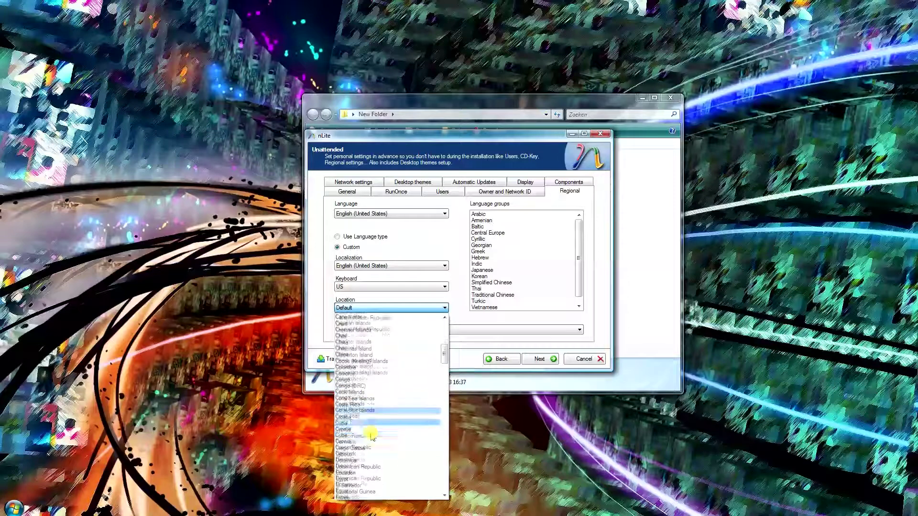
scroll(359, 442, "down", 18)
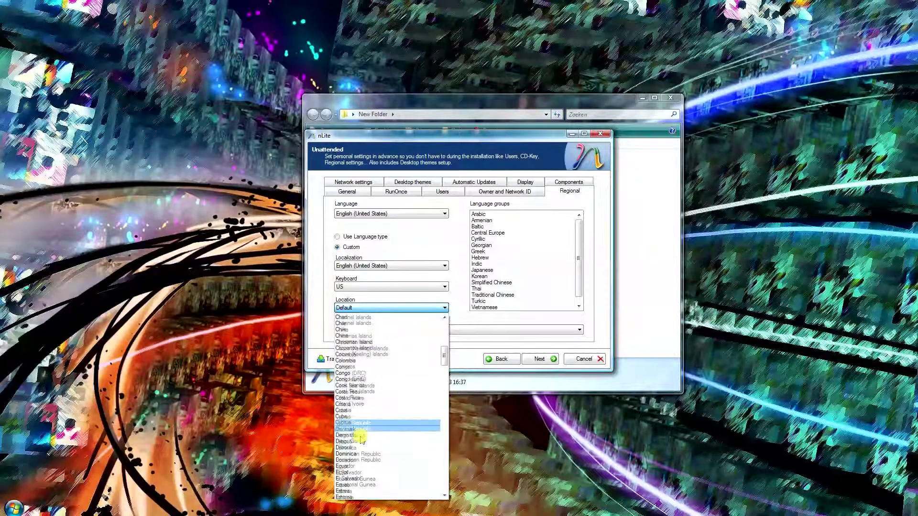
scroll(362, 435, "down", 13)
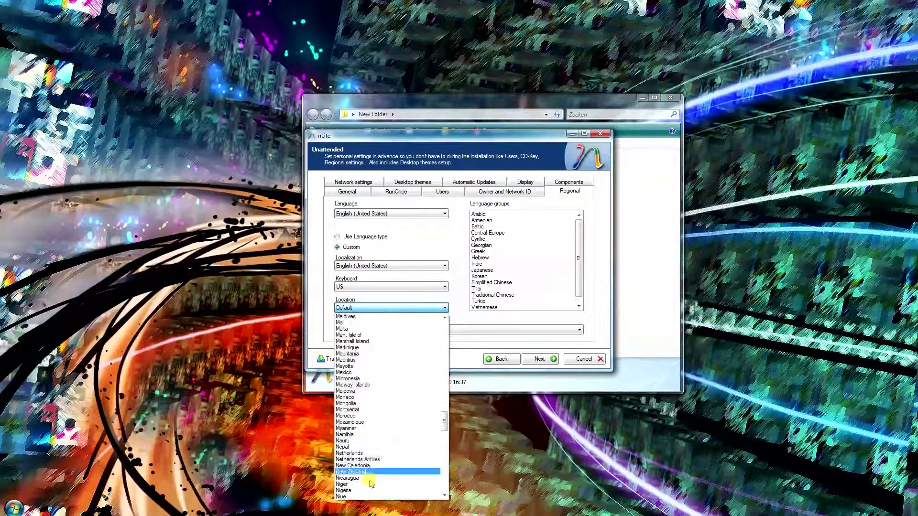
scroll(363, 445, "down", 1)
left_click(364, 454)
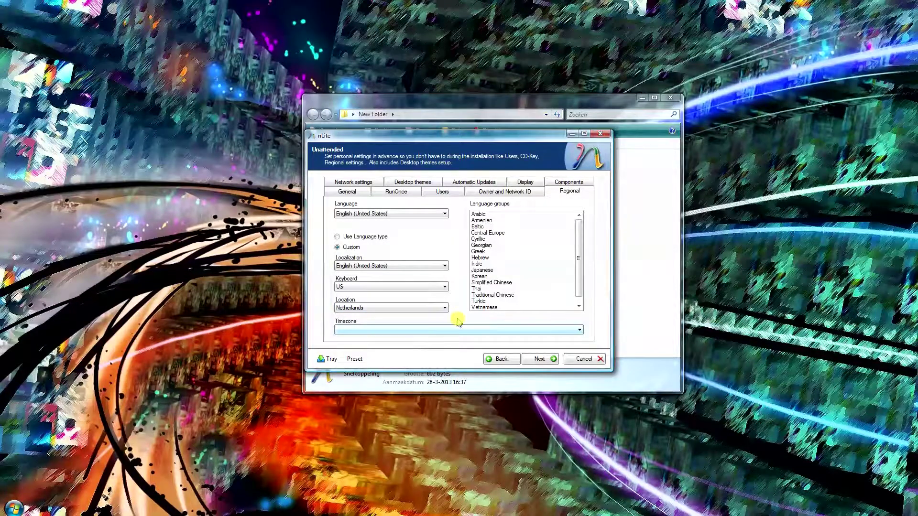
Choose Dutch (Netherlands) localization and the (GMT+01:00) Amsterdam, Berlin, Bern, Rome, Stockholm, Vienna time zone.
left_click(442, 267)
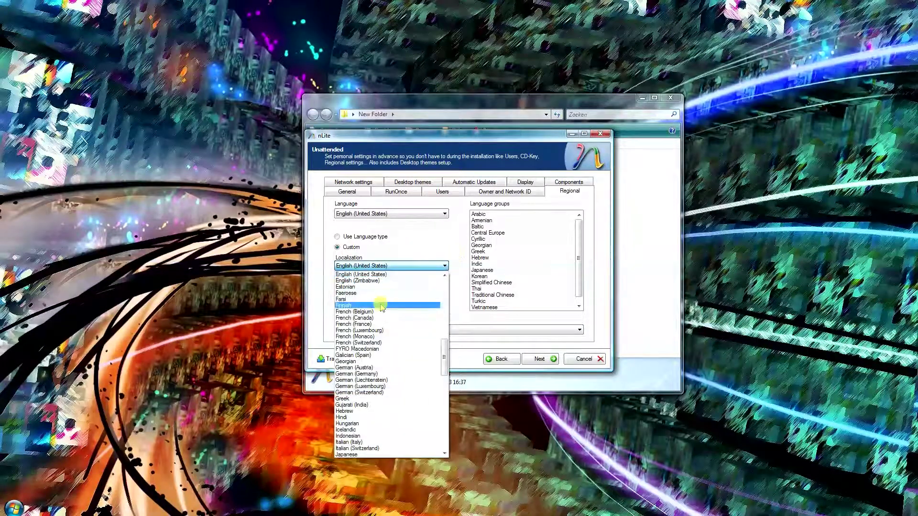
left_click(458, 316)
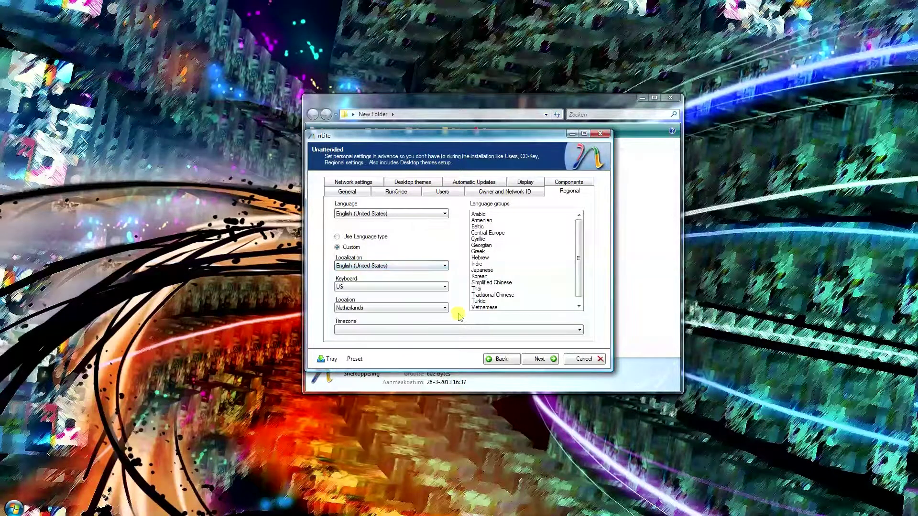
left_click(412, 269)
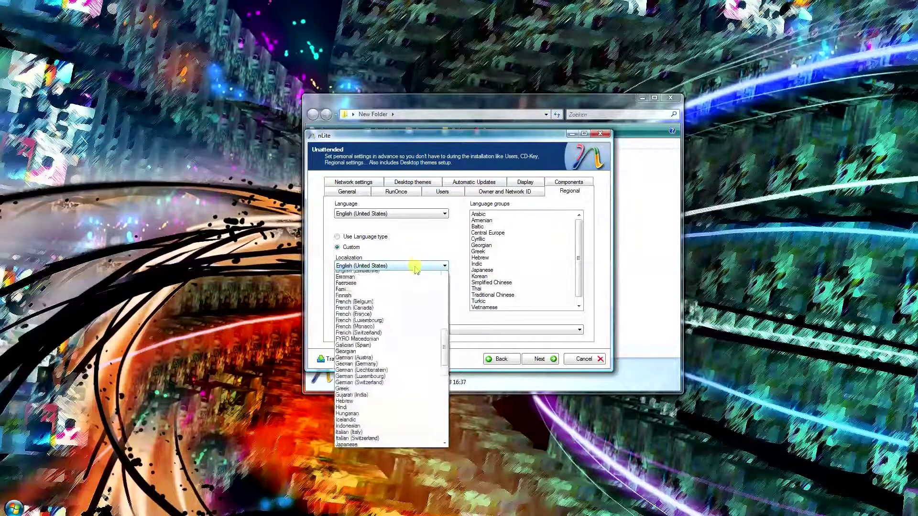
left_click_drag(444, 353, 444, 386)
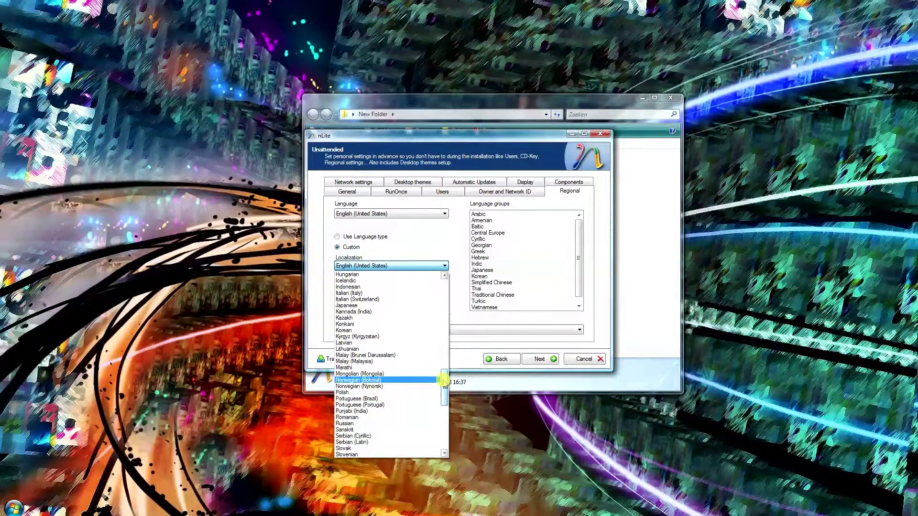
left_click_drag(445, 380, 446, 320)
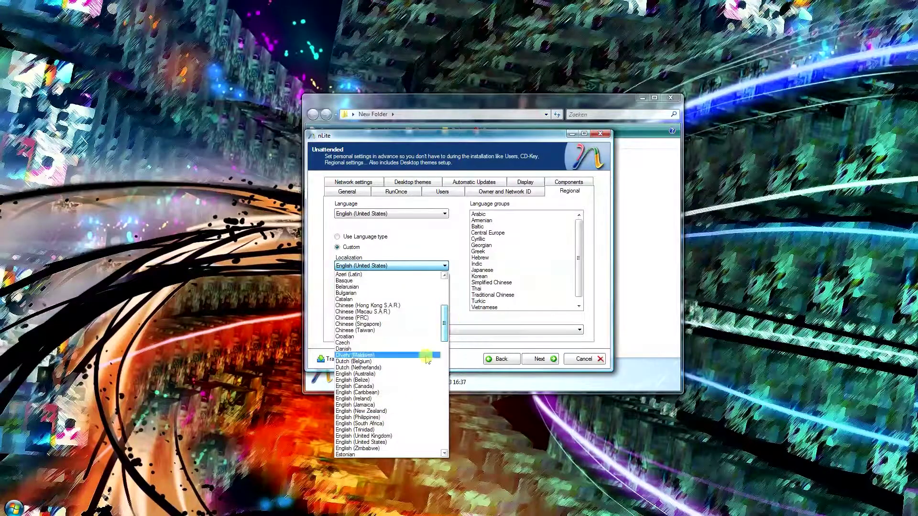
left_click(423, 368)
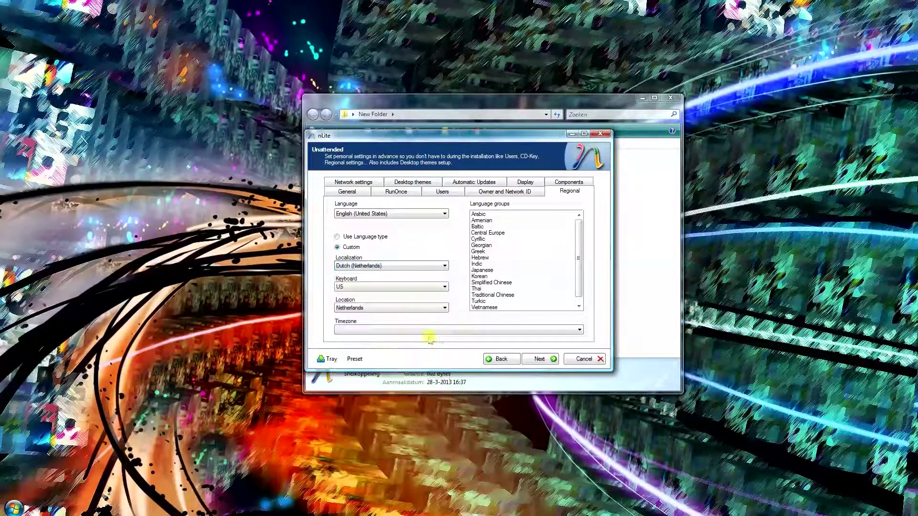
left_click(474, 331)
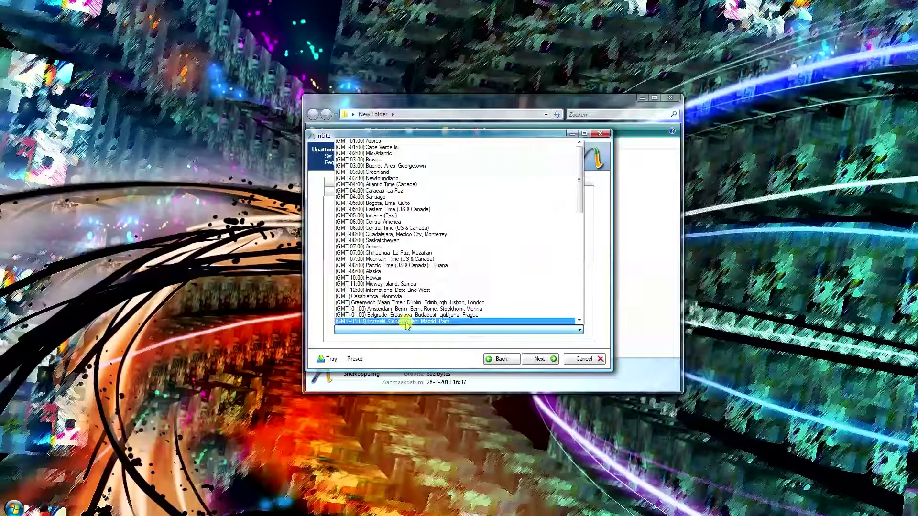
left_click(400, 309)
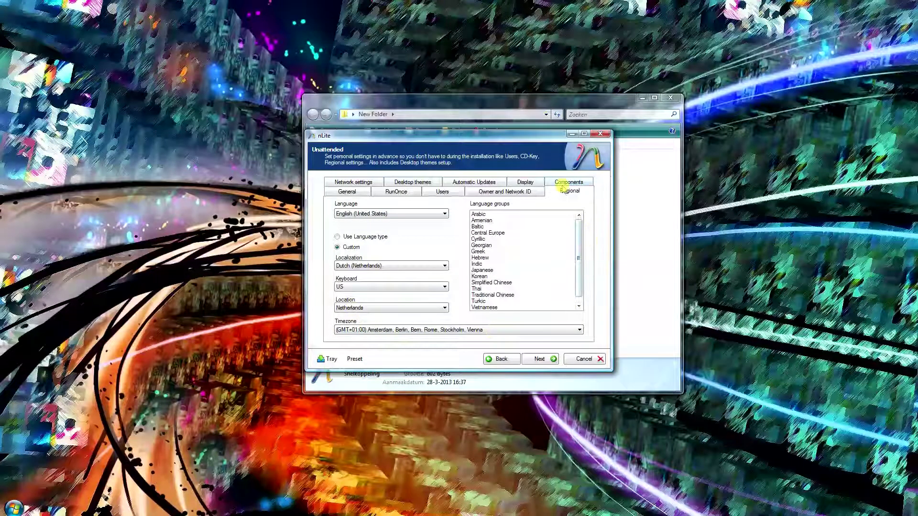
Enter the owner's full name after the missing-name warning, then confirm applying the changes.
left_click(539, 359)
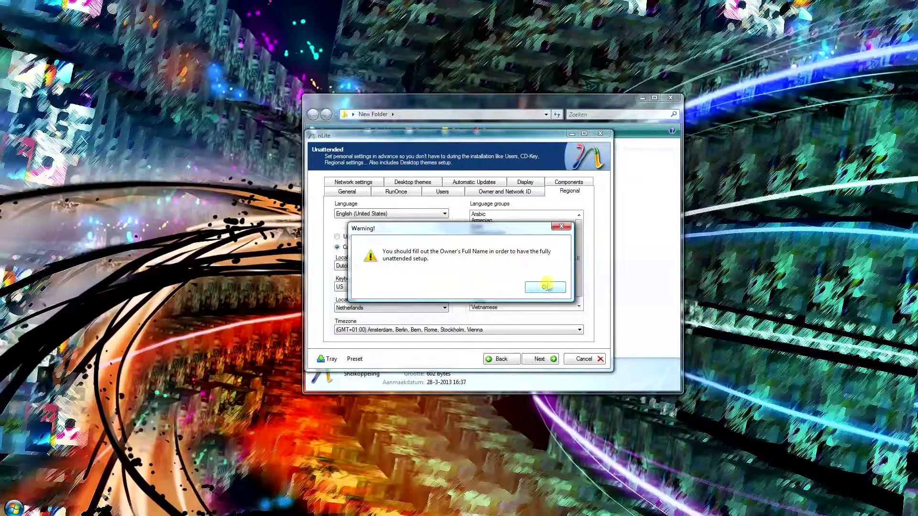
left_click(545, 288)
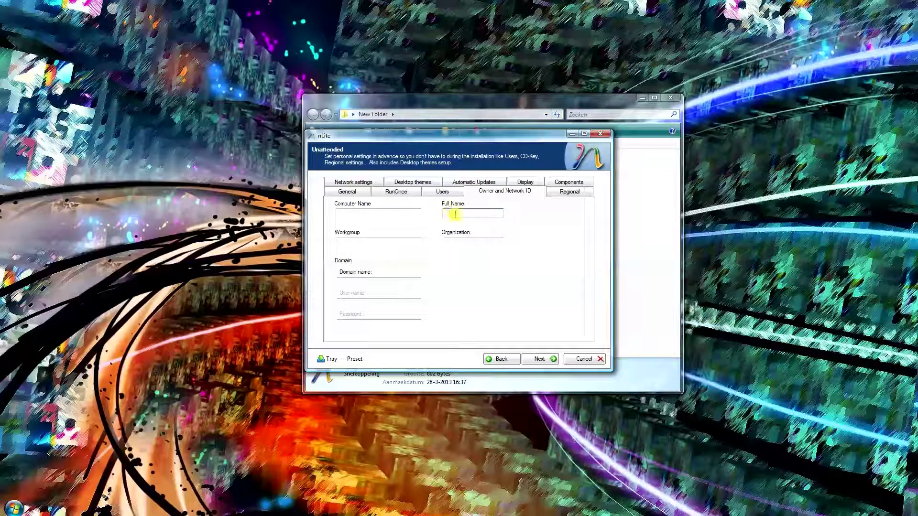
type("Makeda Evil Magea")
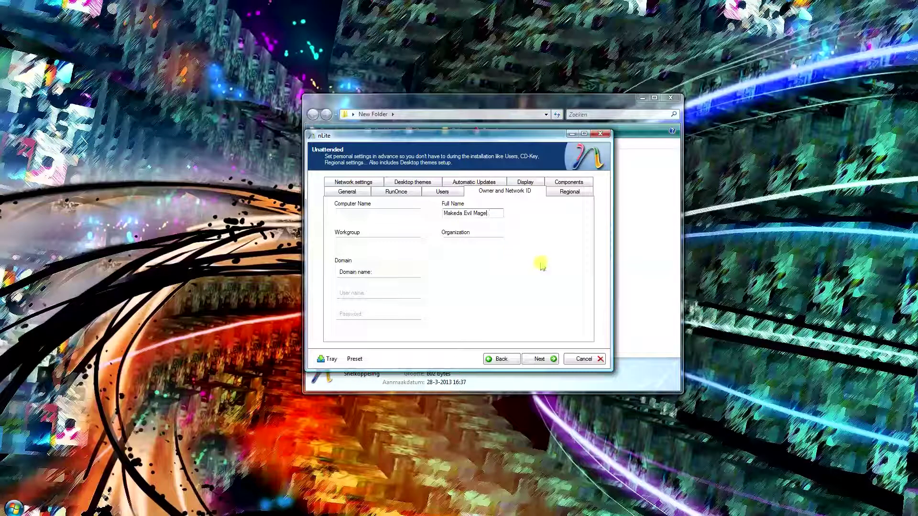
left_click(539, 359)
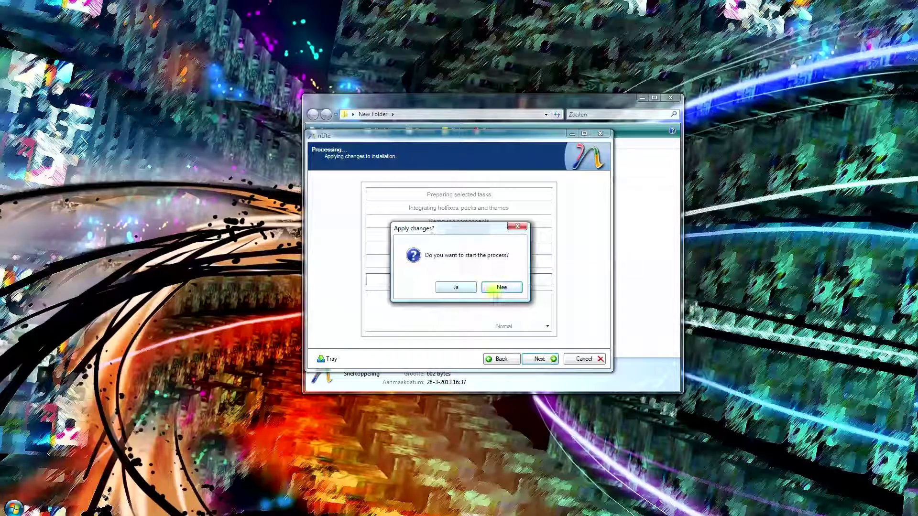
left_click(462, 288)
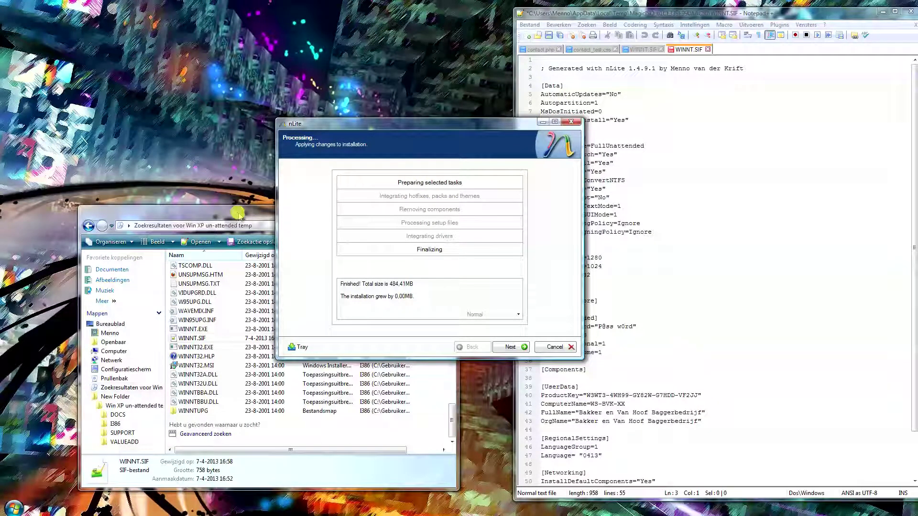
Search the Win XP un-attended temp folder for winnt.sif.
left_click(238, 214)
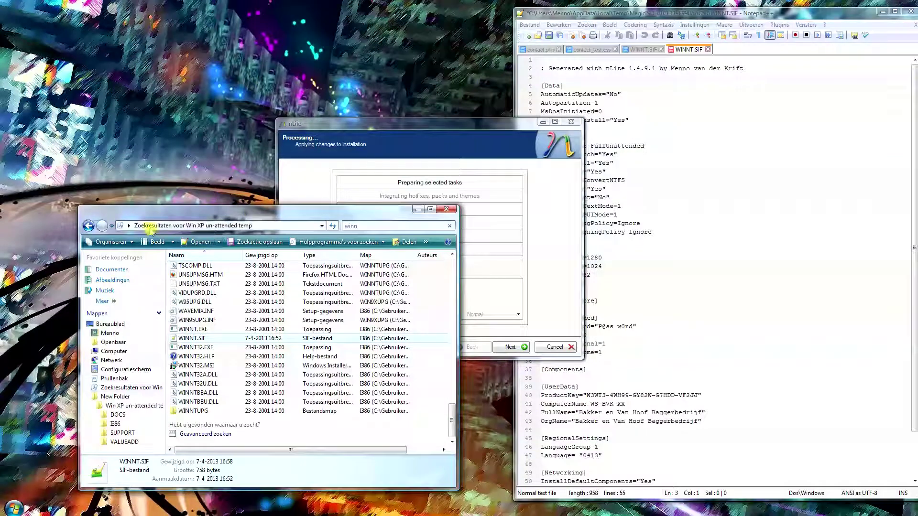
left_click(89, 226)
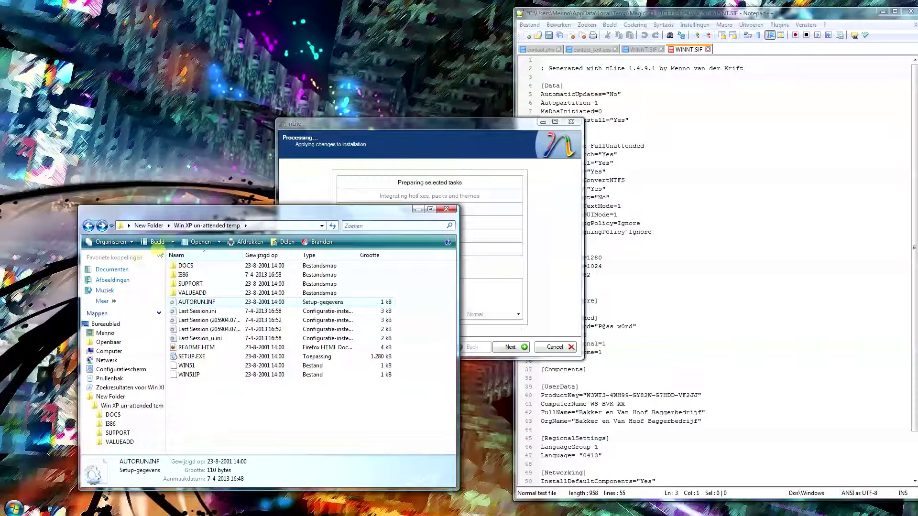
left_click(369, 226)
type("w")
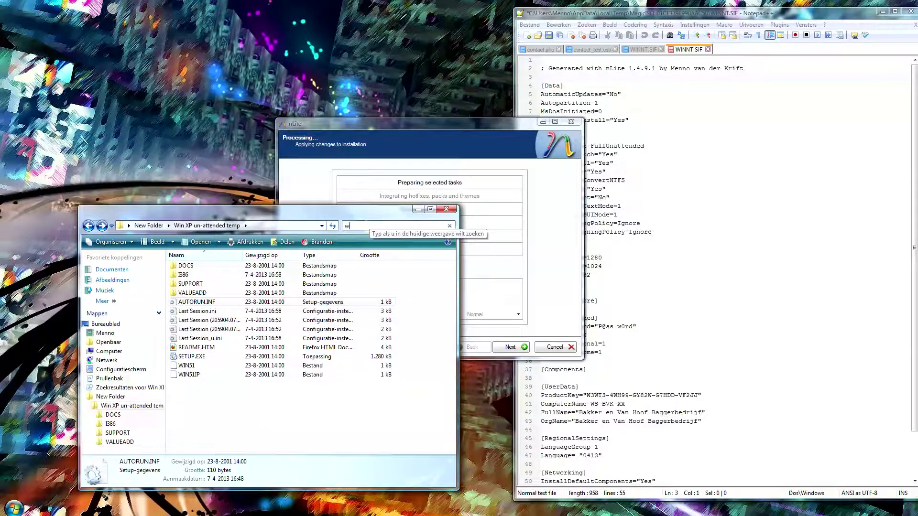
type("inn")
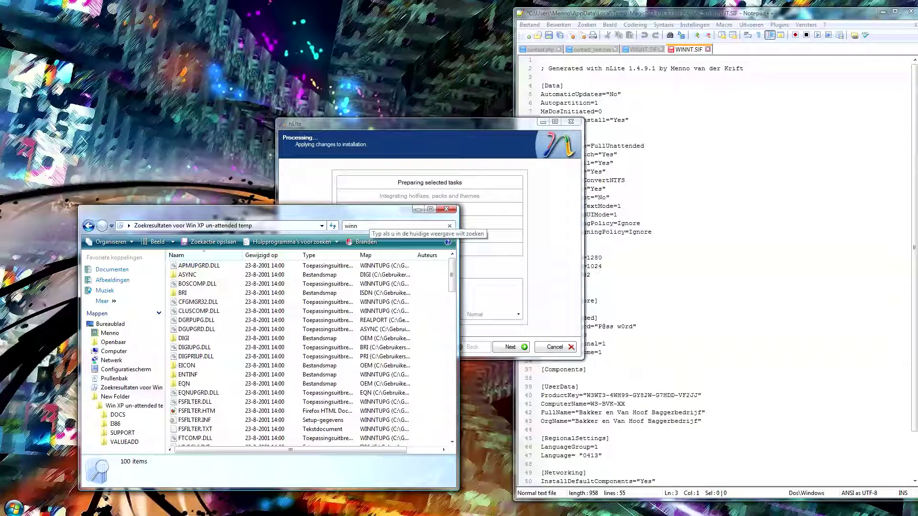
type("t.sif")
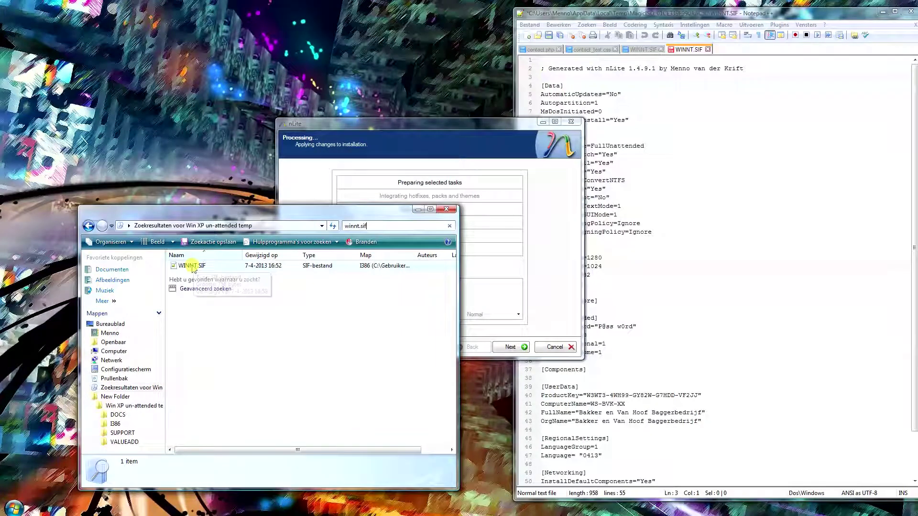
Open the found WINNT.SIF with Edit with Notepad++ and view the temp copy.
right_click(192, 265)
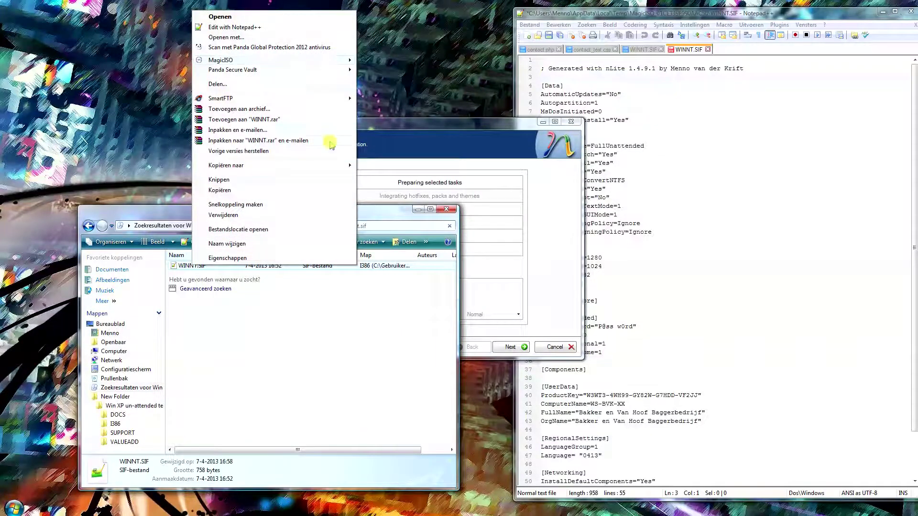
left_click(320, 39)
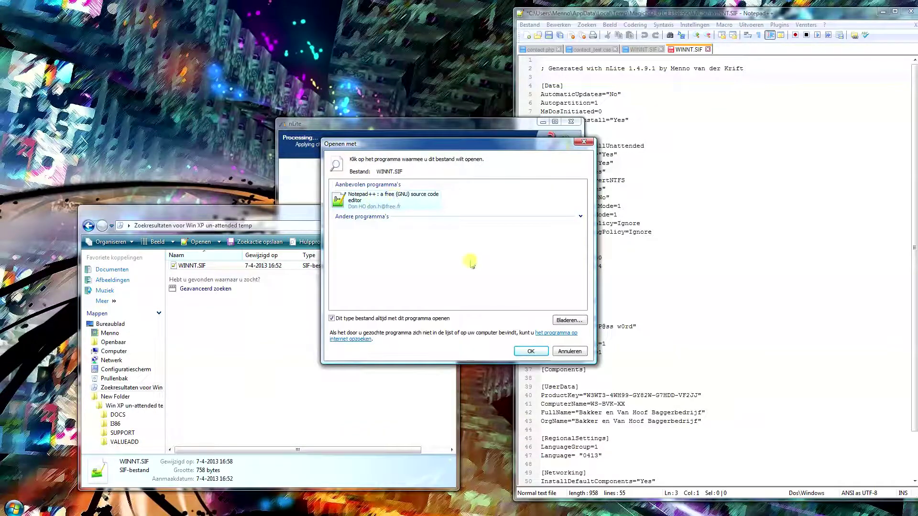
left_click(567, 352)
right_click(205, 266)
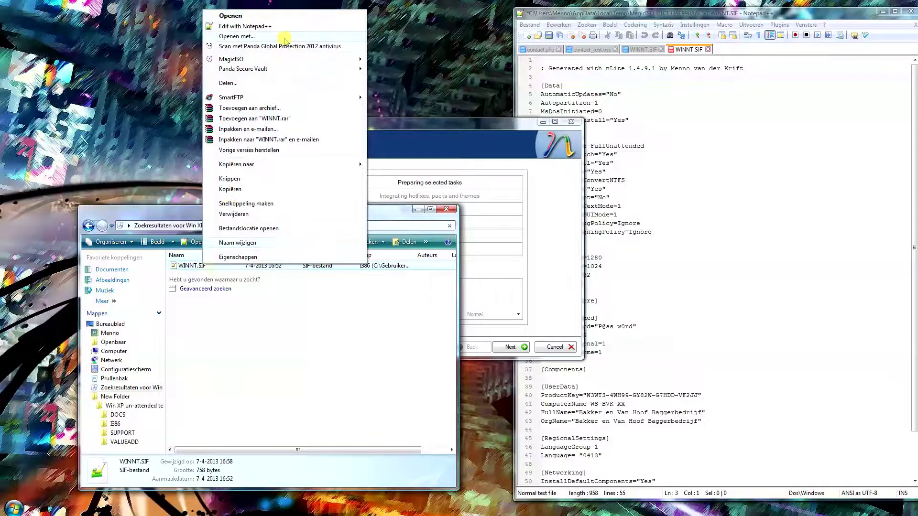
left_click(259, 18)
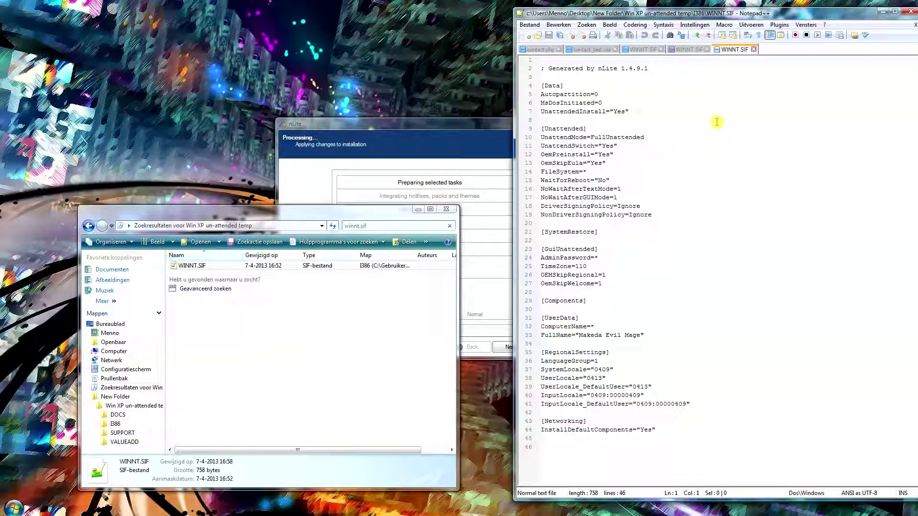
left_click(696, 50)
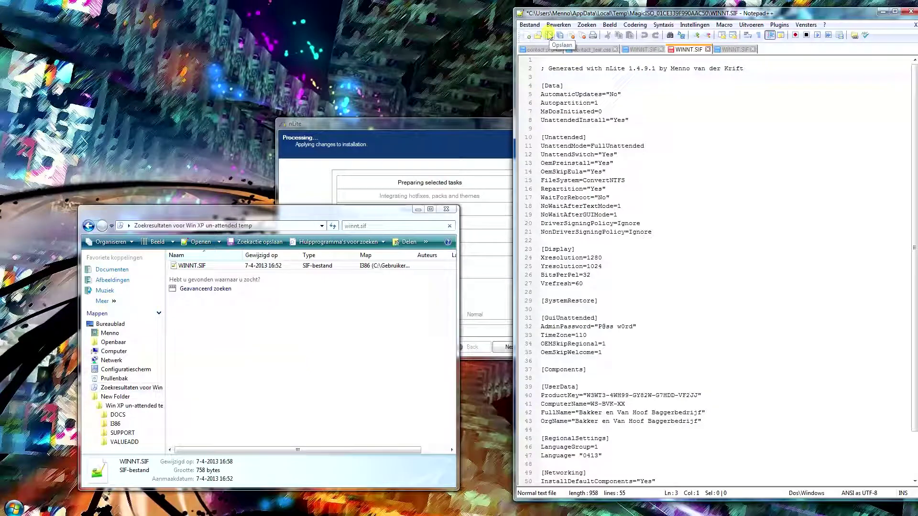
Compare the temp and Desktop I386 WINNT.SIF versions after confirming nLite finished.
left_click(740, 50)
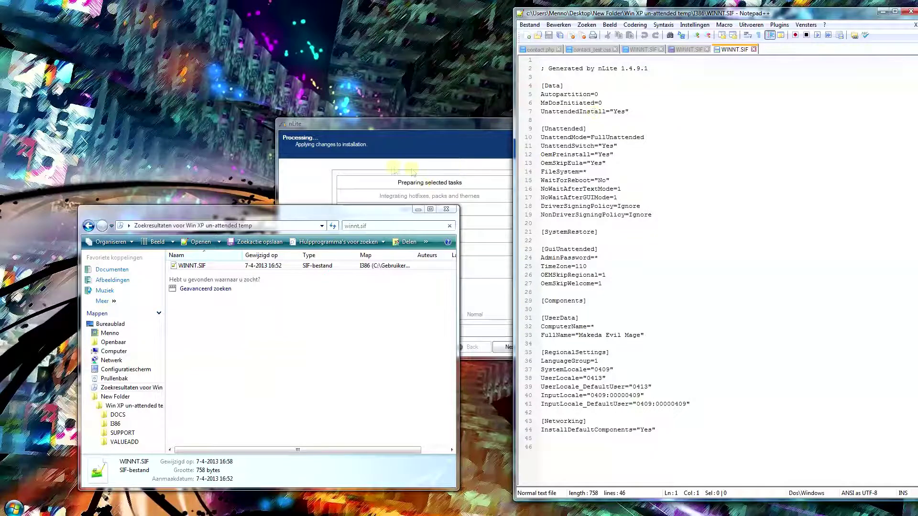
left_click(432, 152)
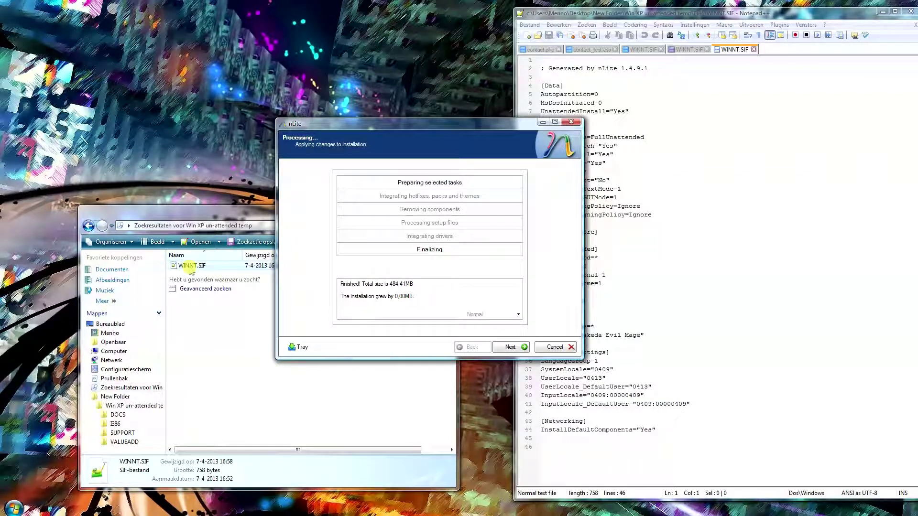
left_click(688, 129)
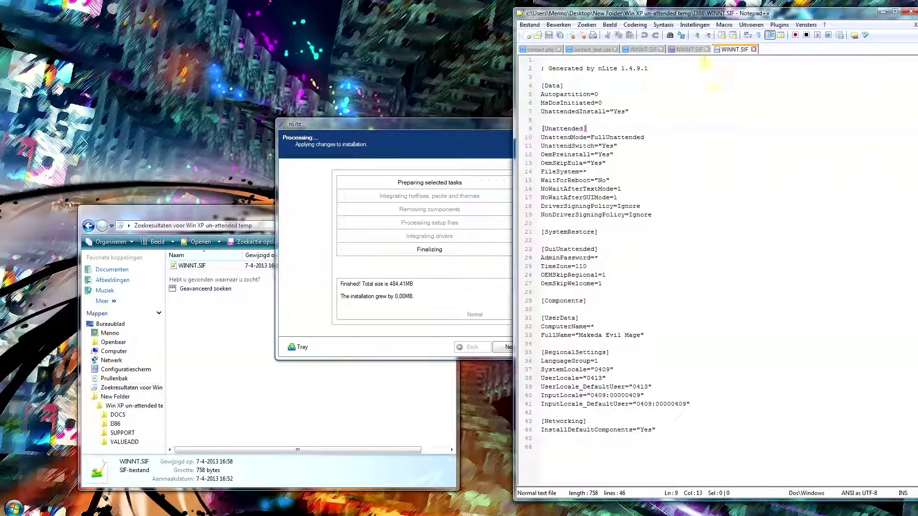
left_click(696, 50)
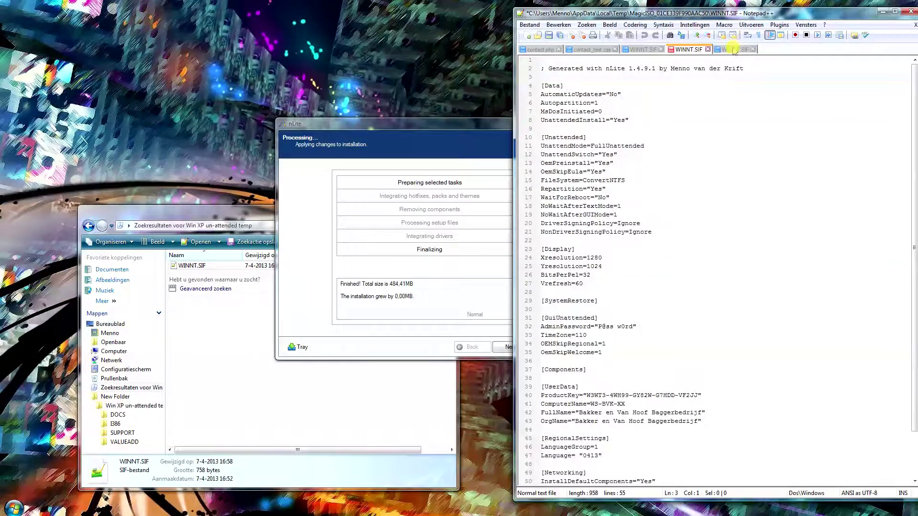
left_click(734, 49)
left_click(691, 50)
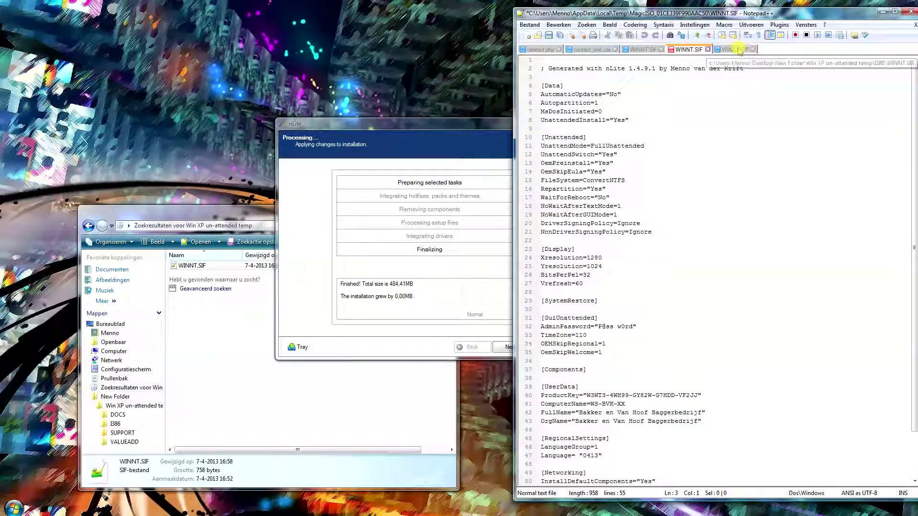
left_click(736, 50)
left_click(688, 49)
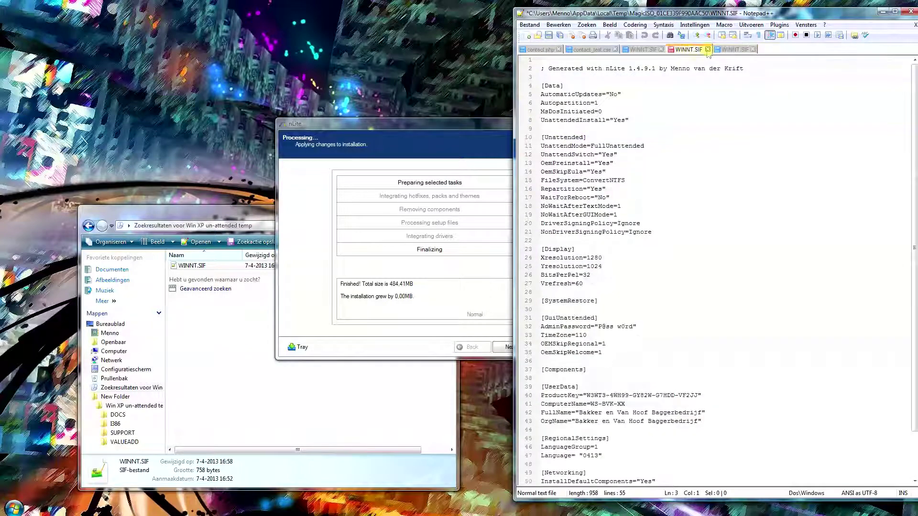
left_click(734, 50)
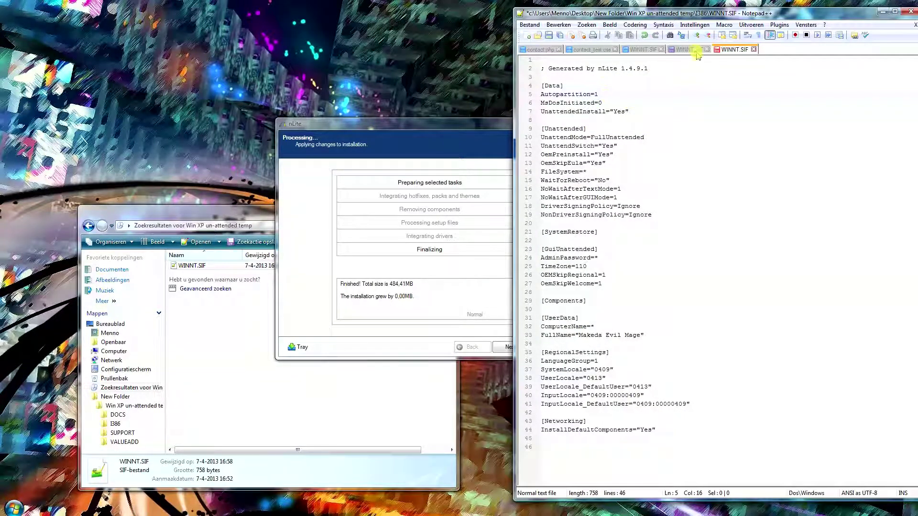
left_click(690, 50)
Select the FileSystem=ConvertNTFS text in the temp copy, then switch to the I386 WINNT.SIF.
left_click_drag(613, 102, 574, 103)
left_click(619, 103)
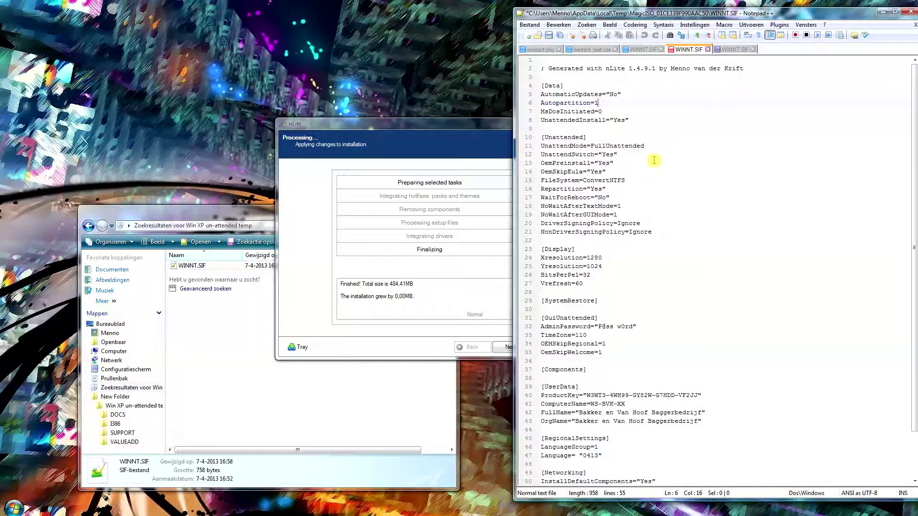
left_click_drag(625, 180, 549, 179)
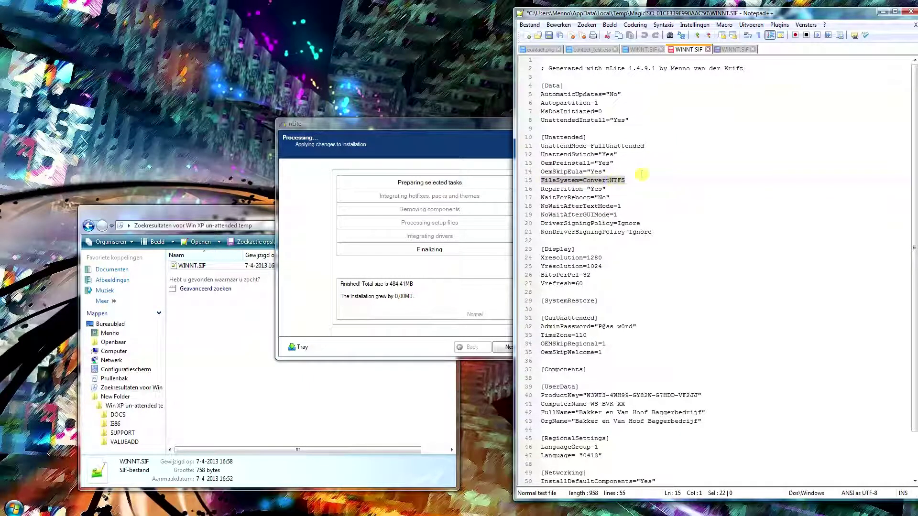
left_click(730, 49)
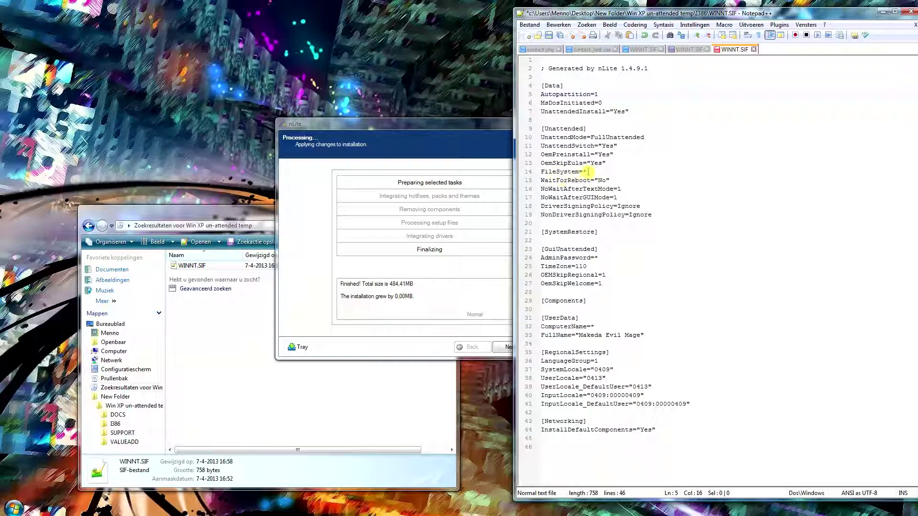
Set FileSystem=ConvertNTFS and add a Repartition="Yes" line in the I386 WINNT.SIF.
left_click_drag(588, 172, 530, 173)
type("FileSystem=ConvertNTFS")
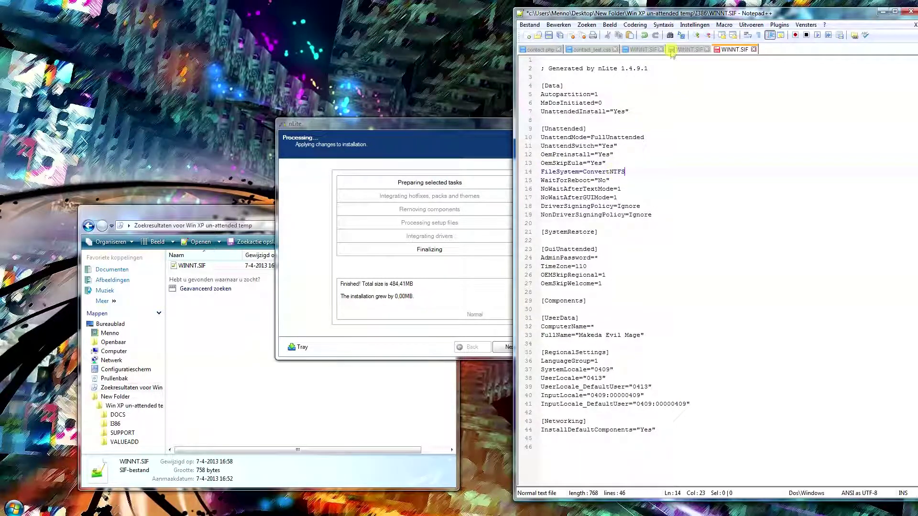
left_click(672, 50)
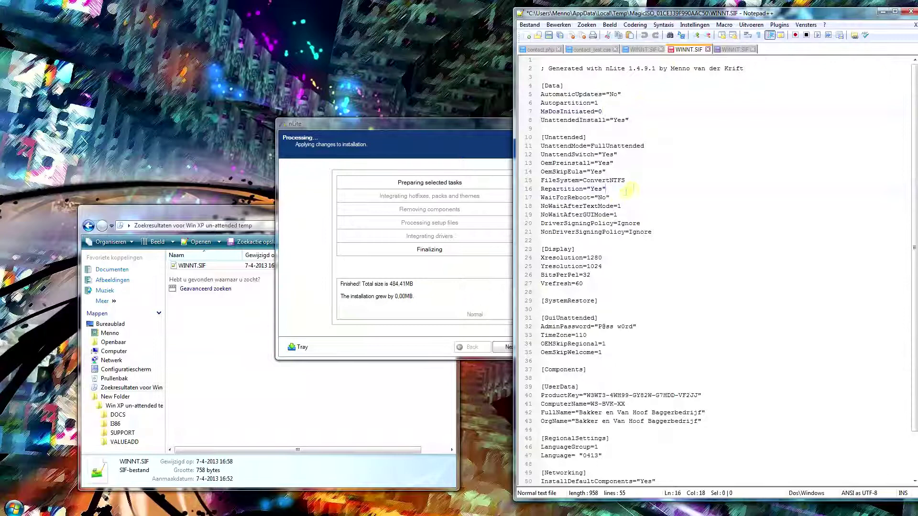
left_click_drag(610, 189, 541, 189)
key("ctrl+c")
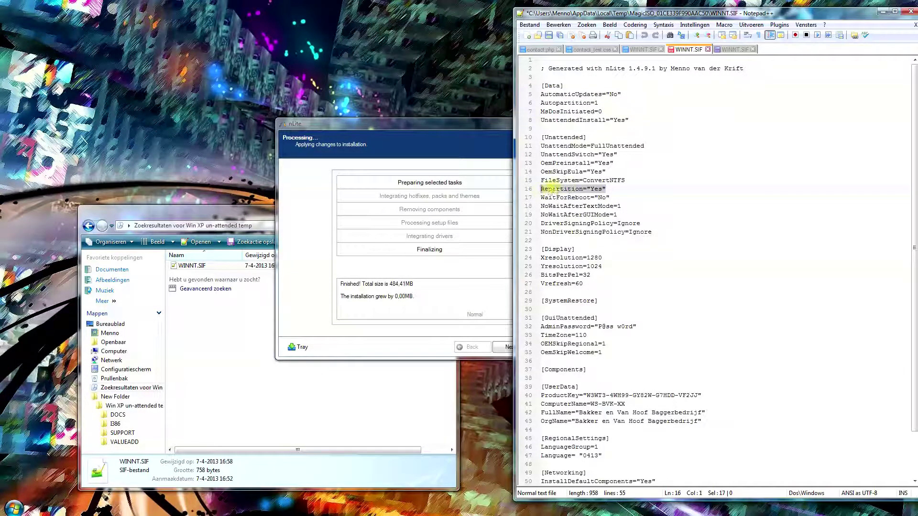
left_click(732, 50)
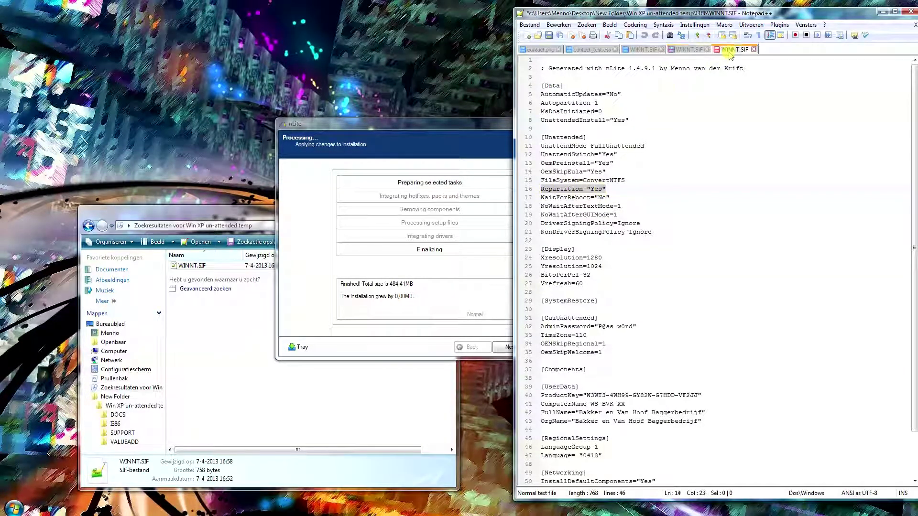
key("Return")
key("ctrl+v")
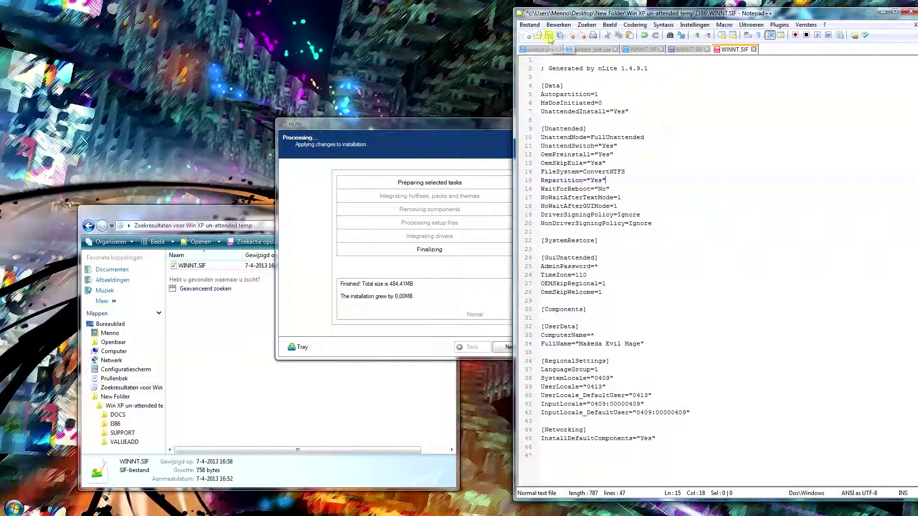
Save the I386 WINNT.SIF and close Notepad++ without saving the temp copy.
left_click(550, 37)
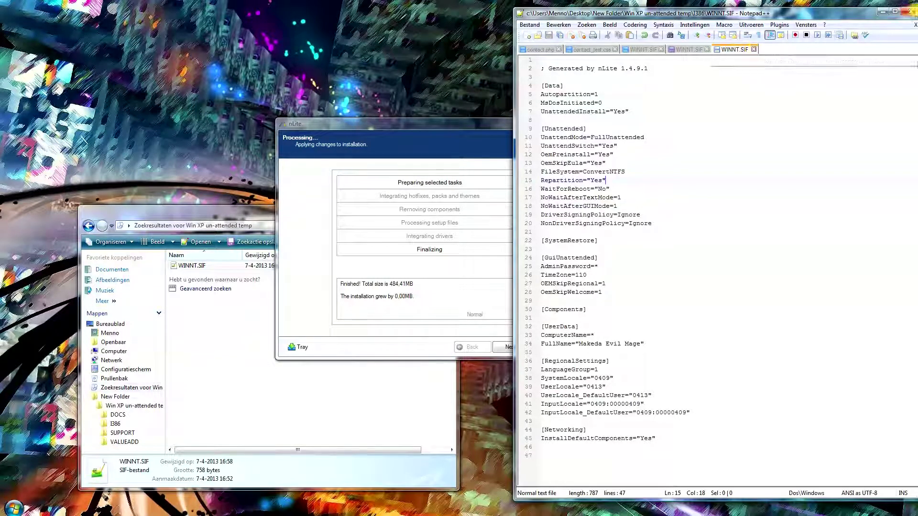
left_click(754, 50)
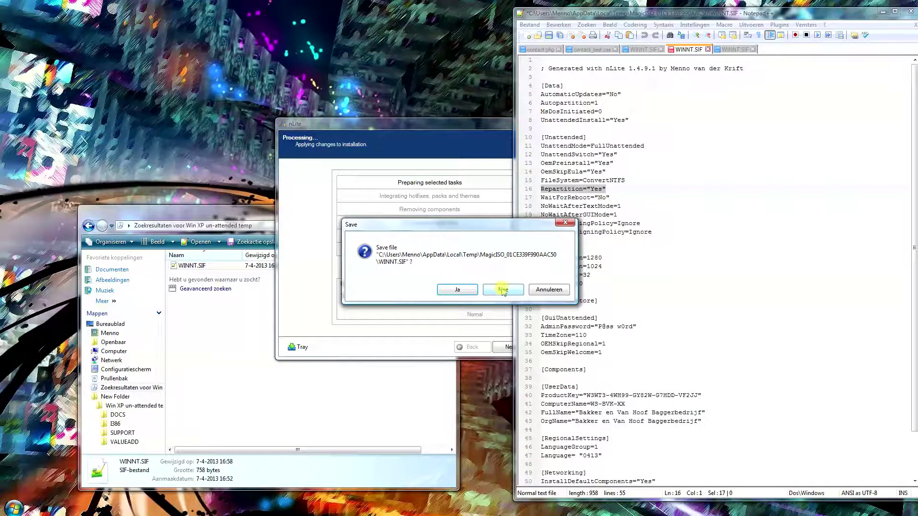
left_click(503, 290)
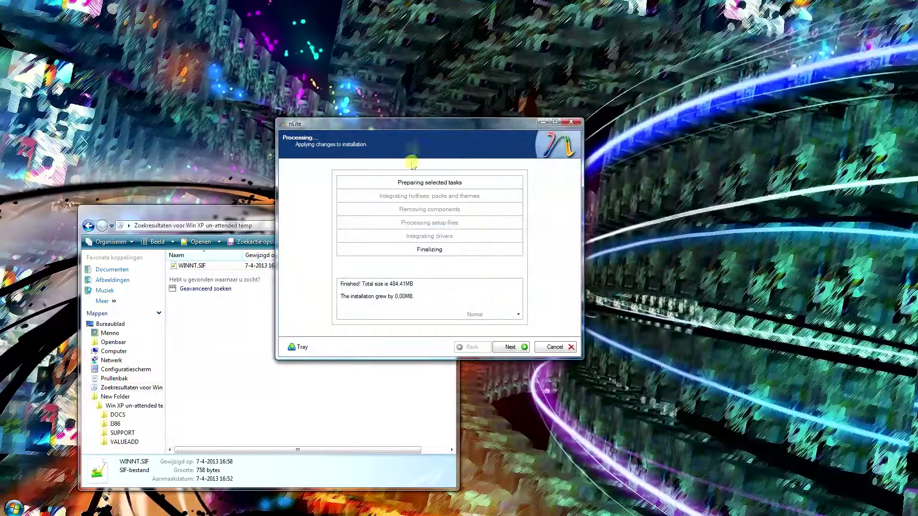
Close the search window and set the Bootable ISO mode to Create Image.
left_click(223, 336)
left_click(448, 211)
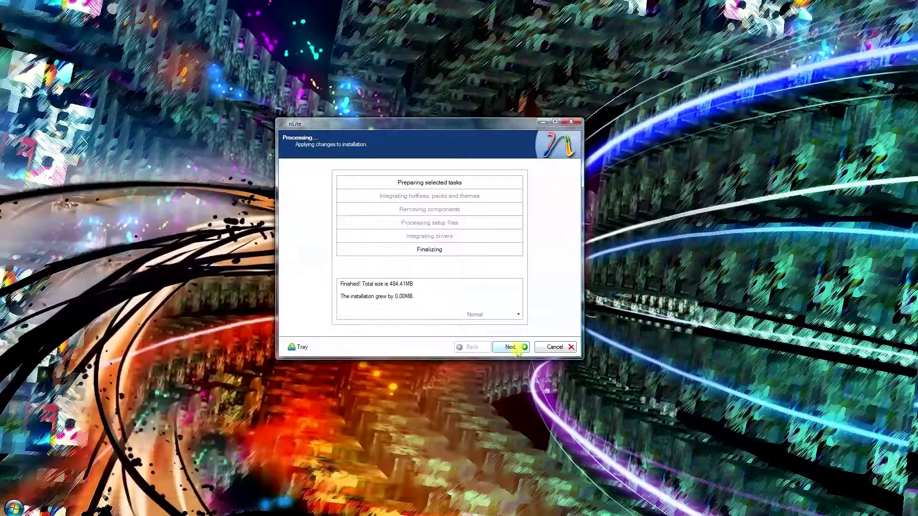
left_click(513, 348)
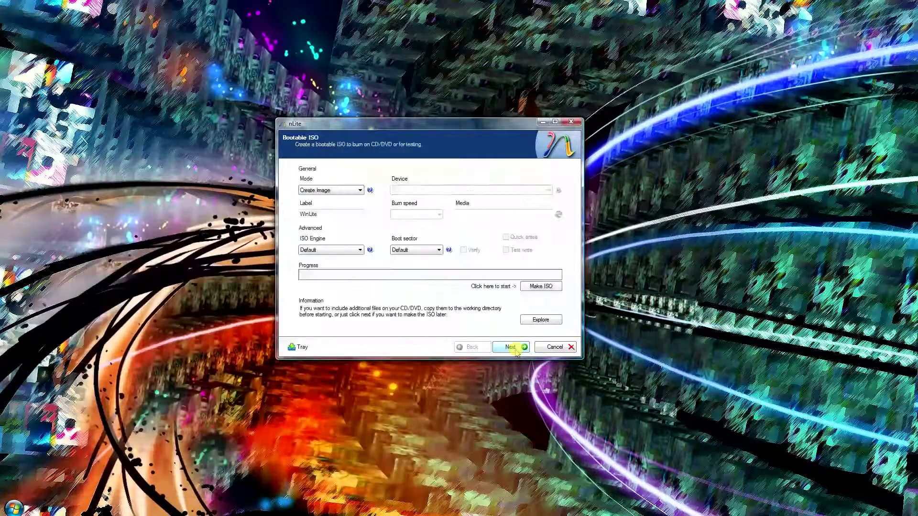
left_click(324, 191)
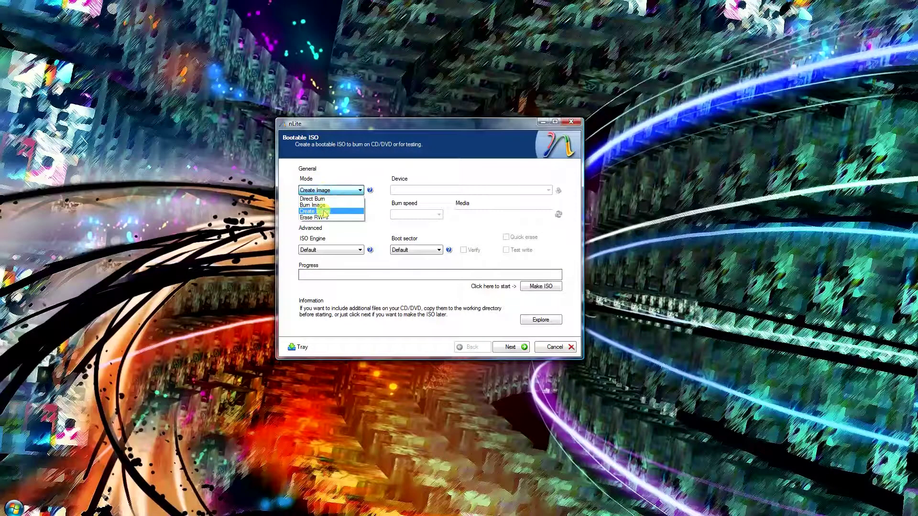
left_click(324, 197)
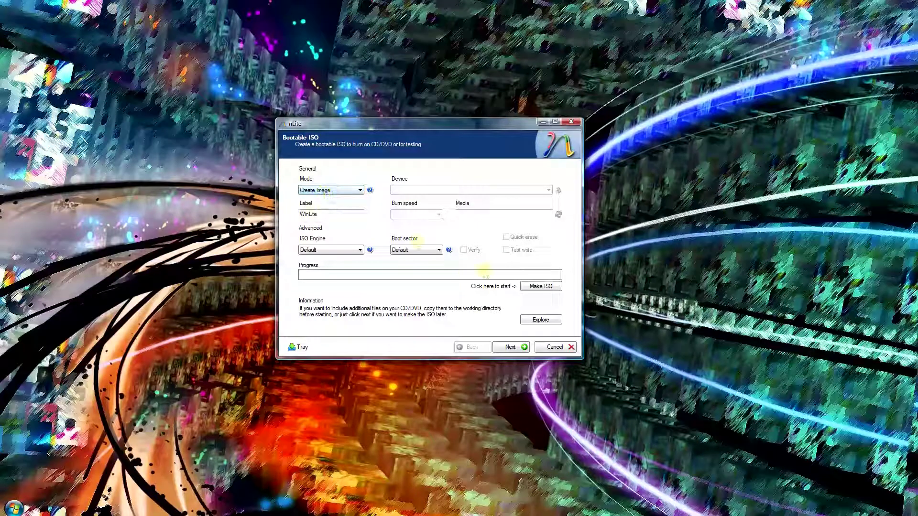
left_click(353, 191)
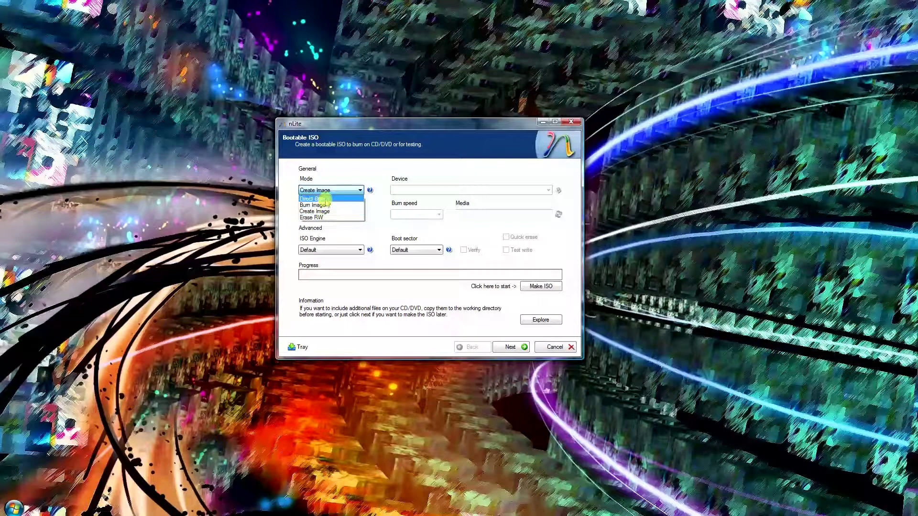
left_click(325, 199)
left_click(328, 191)
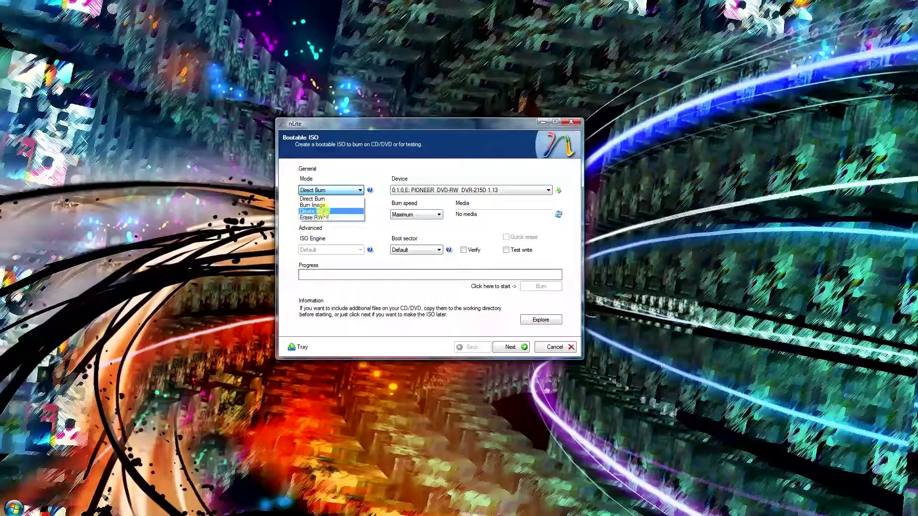
left_click(328, 211)
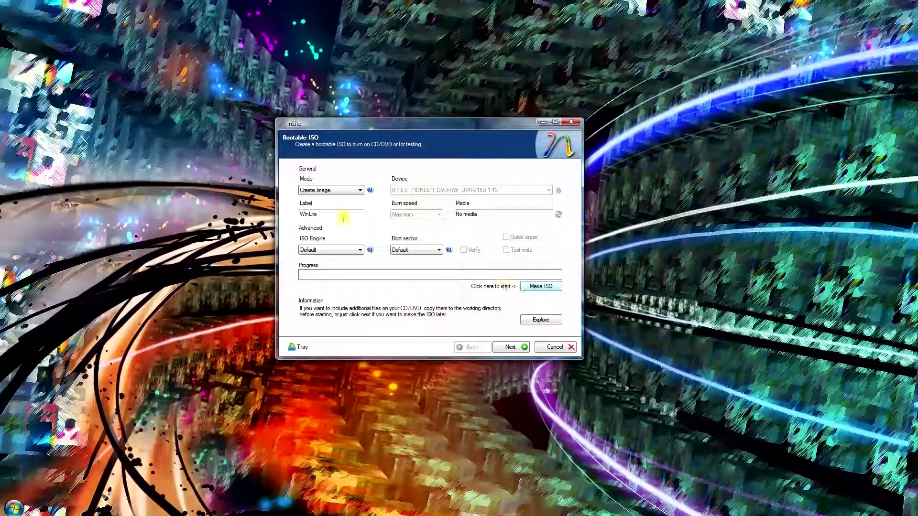
Change the ISO label to WinXPunattendedSP2 and start Make ISO.
left_click_drag(318, 214, 300, 214)
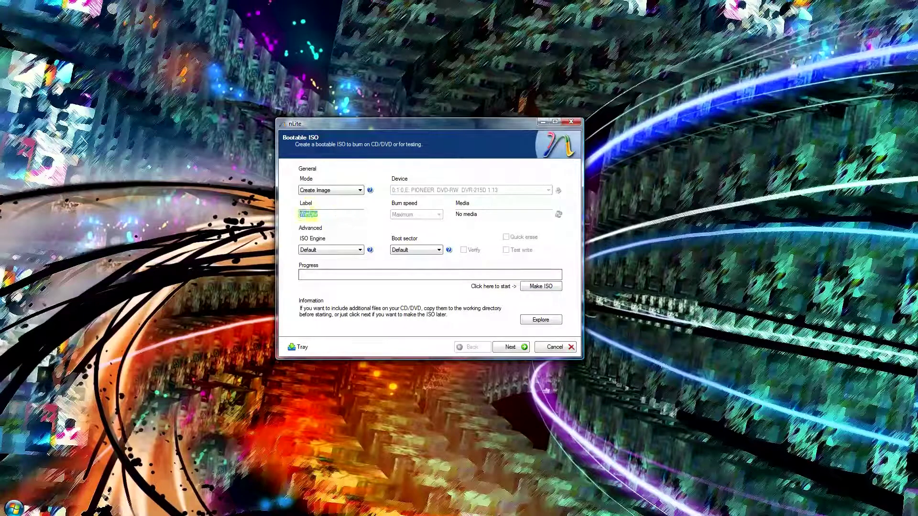
type("WinXPunattendedSP2")
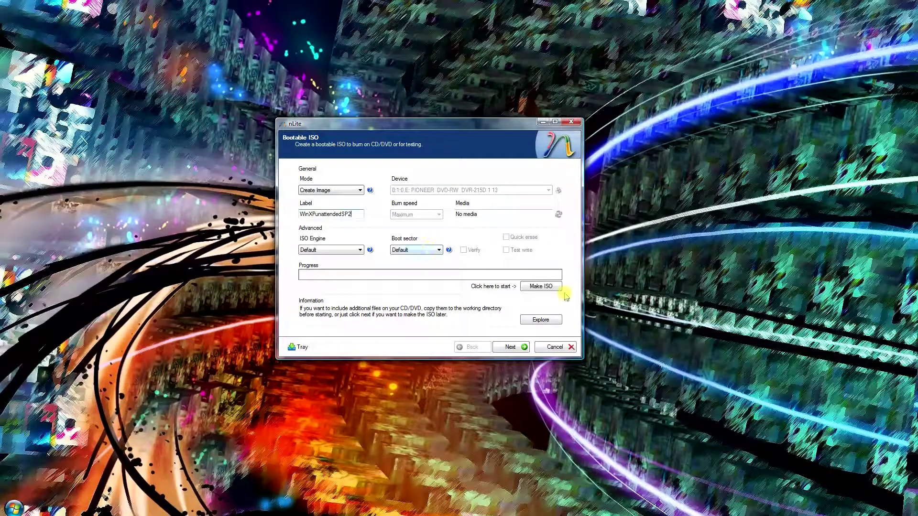
left_click(550, 286)
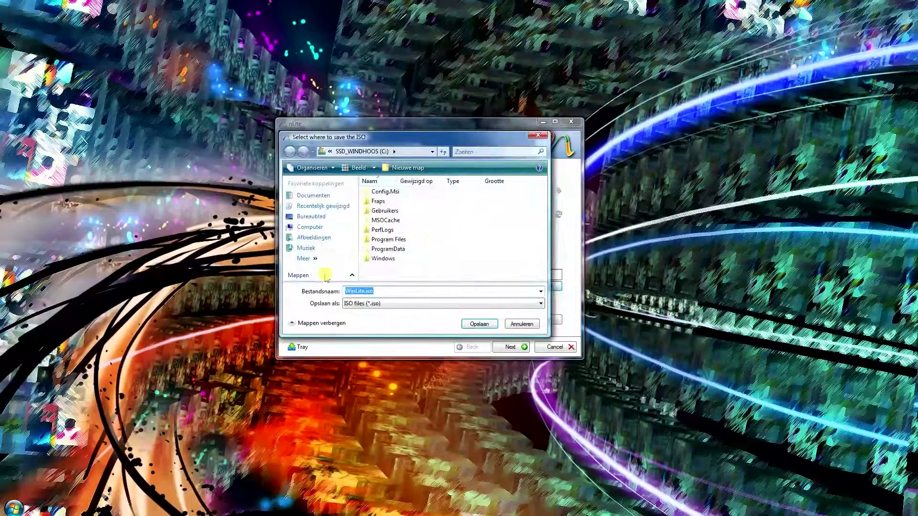
Save the 489.25MB WinLite.iso to the Desktop, then continue to the finish page.
left_click(315, 217)
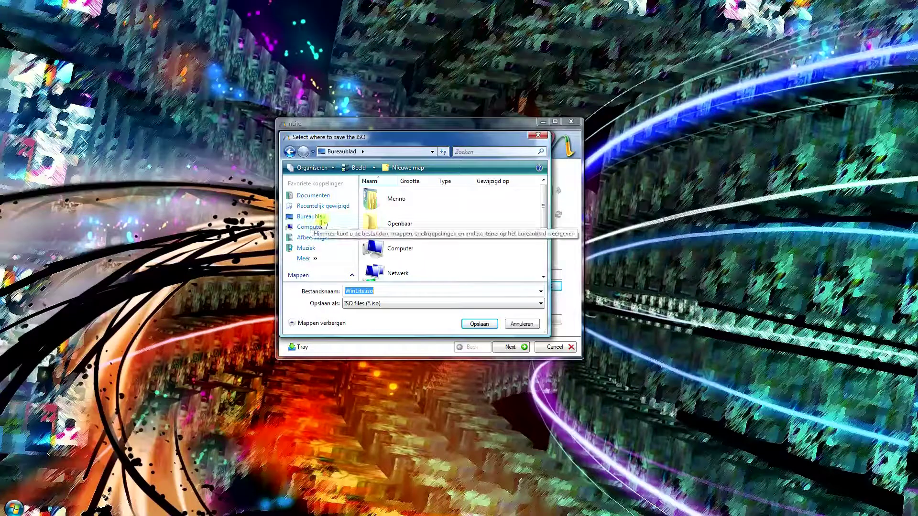
left_click(480, 325)
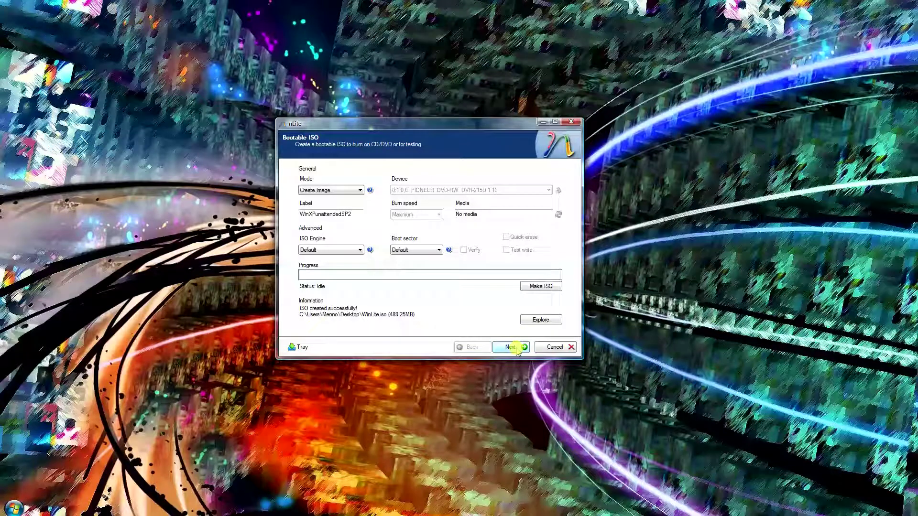
left_click(516, 350)
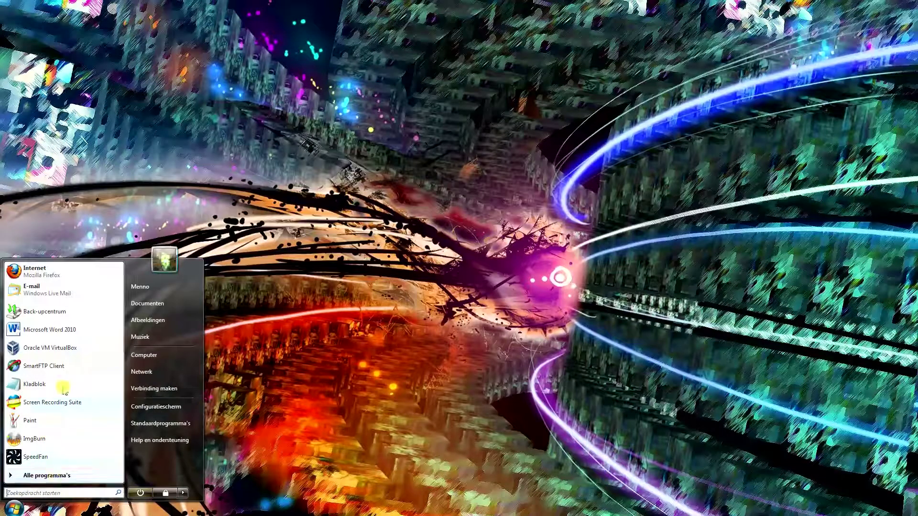
Browse from the user folder to Bureaublad and select the 489 MB WinLite.iso file.
left_click(141, 286)
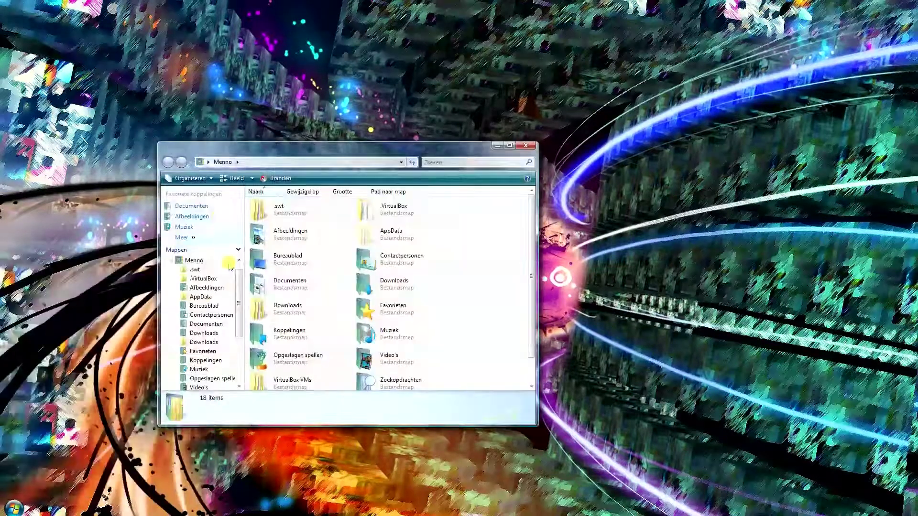
left_click(239, 260)
left_click(196, 261)
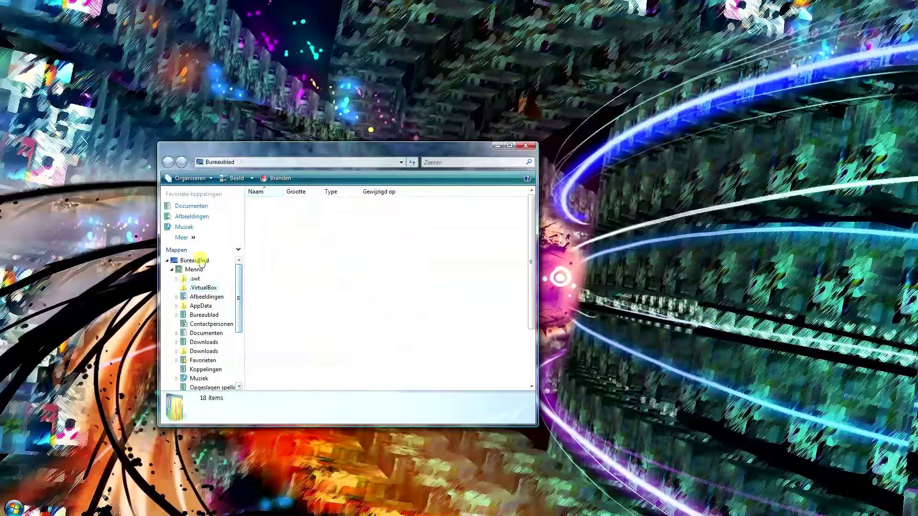
left_click_drag(529, 225, 532, 291)
left_click(292, 375)
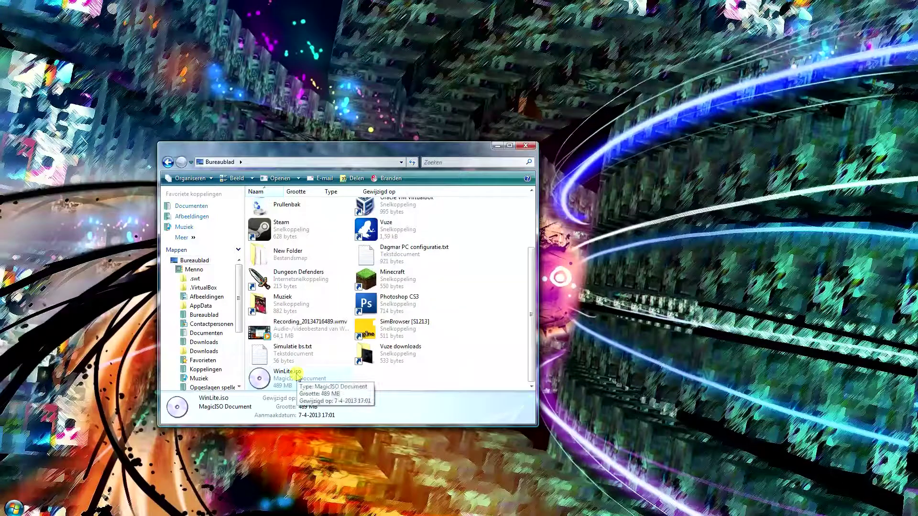